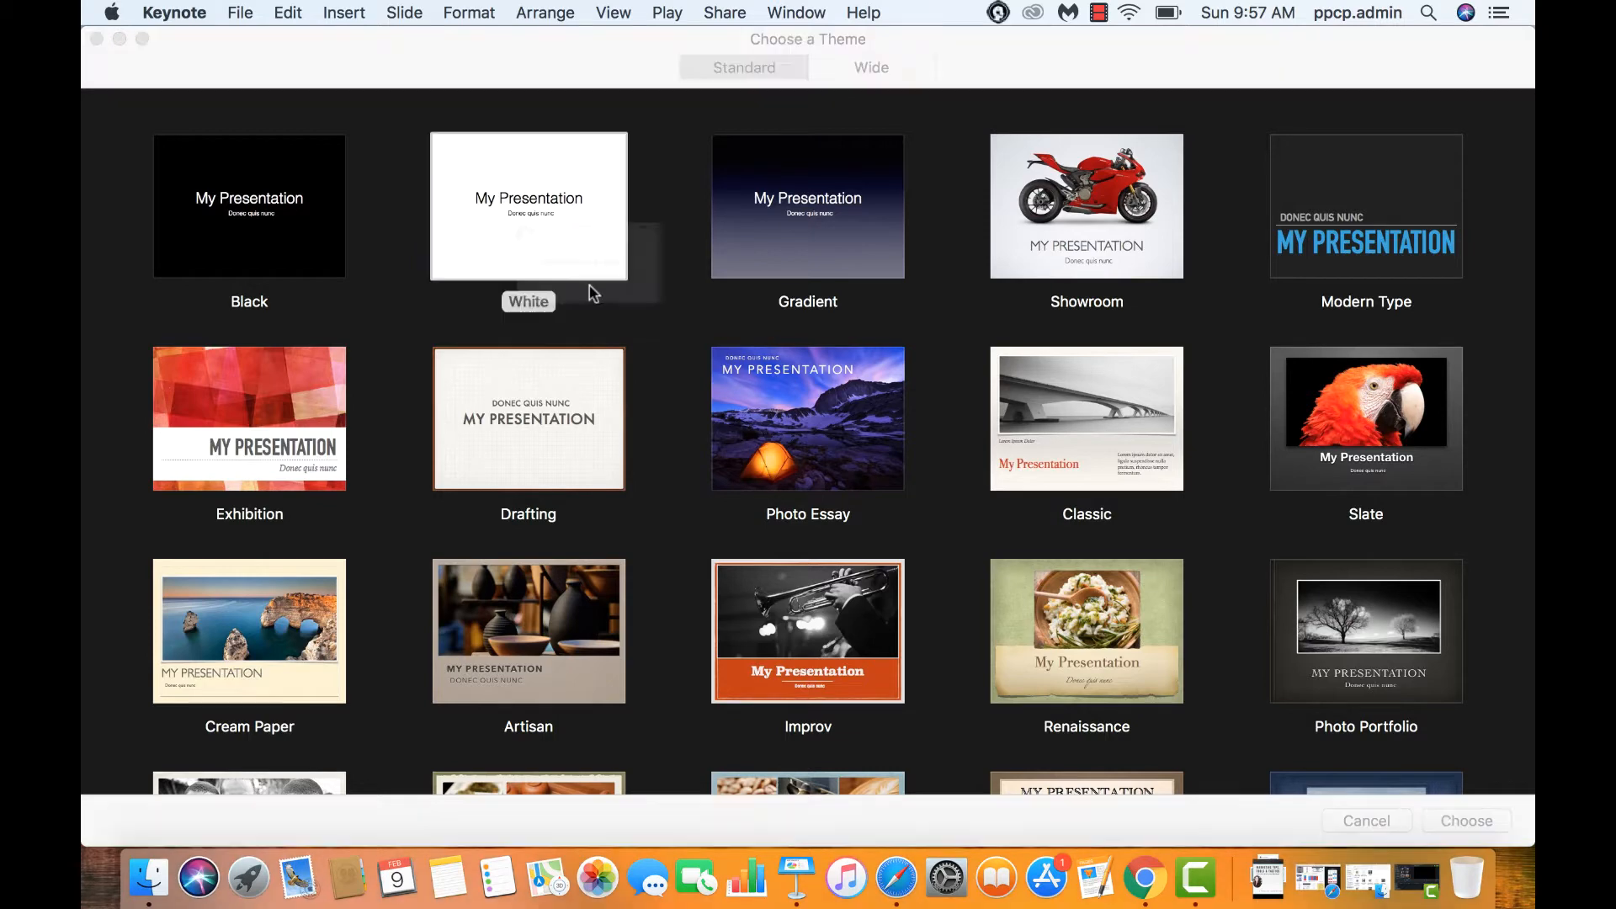
Delete the title and subtitle placeholders so the slide is blank
left_click(1030, 391)
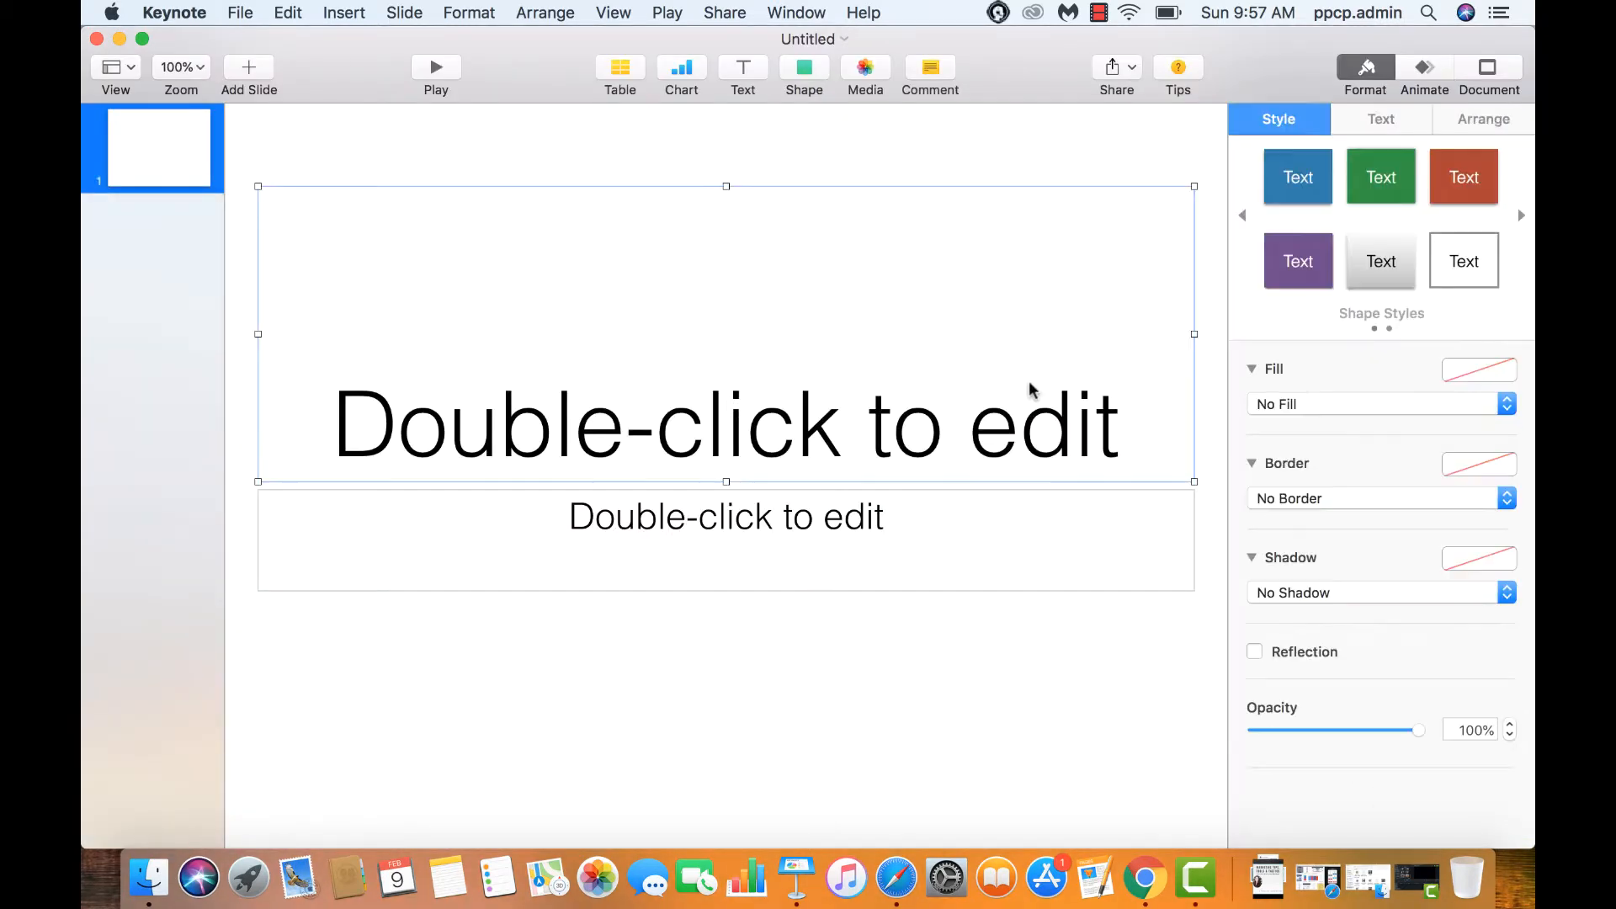
key("Delete")
left_click(1019, 554)
key("Delete")
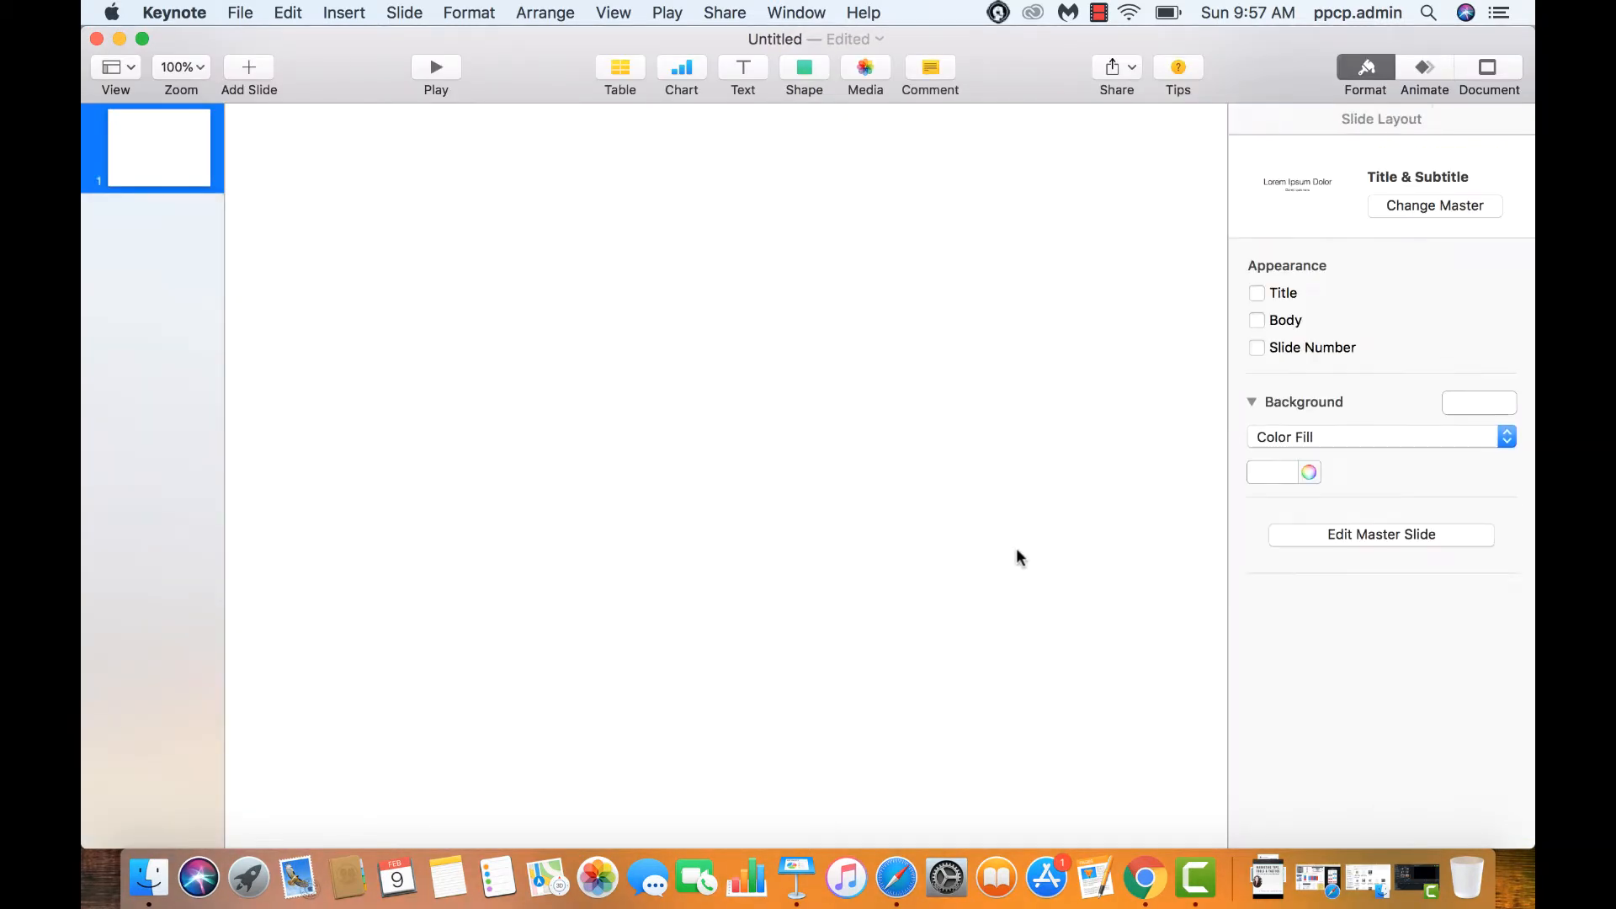
Zoom the slide out to 25% and show the document settings
left_click(198, 72)
left_click(199, 93)
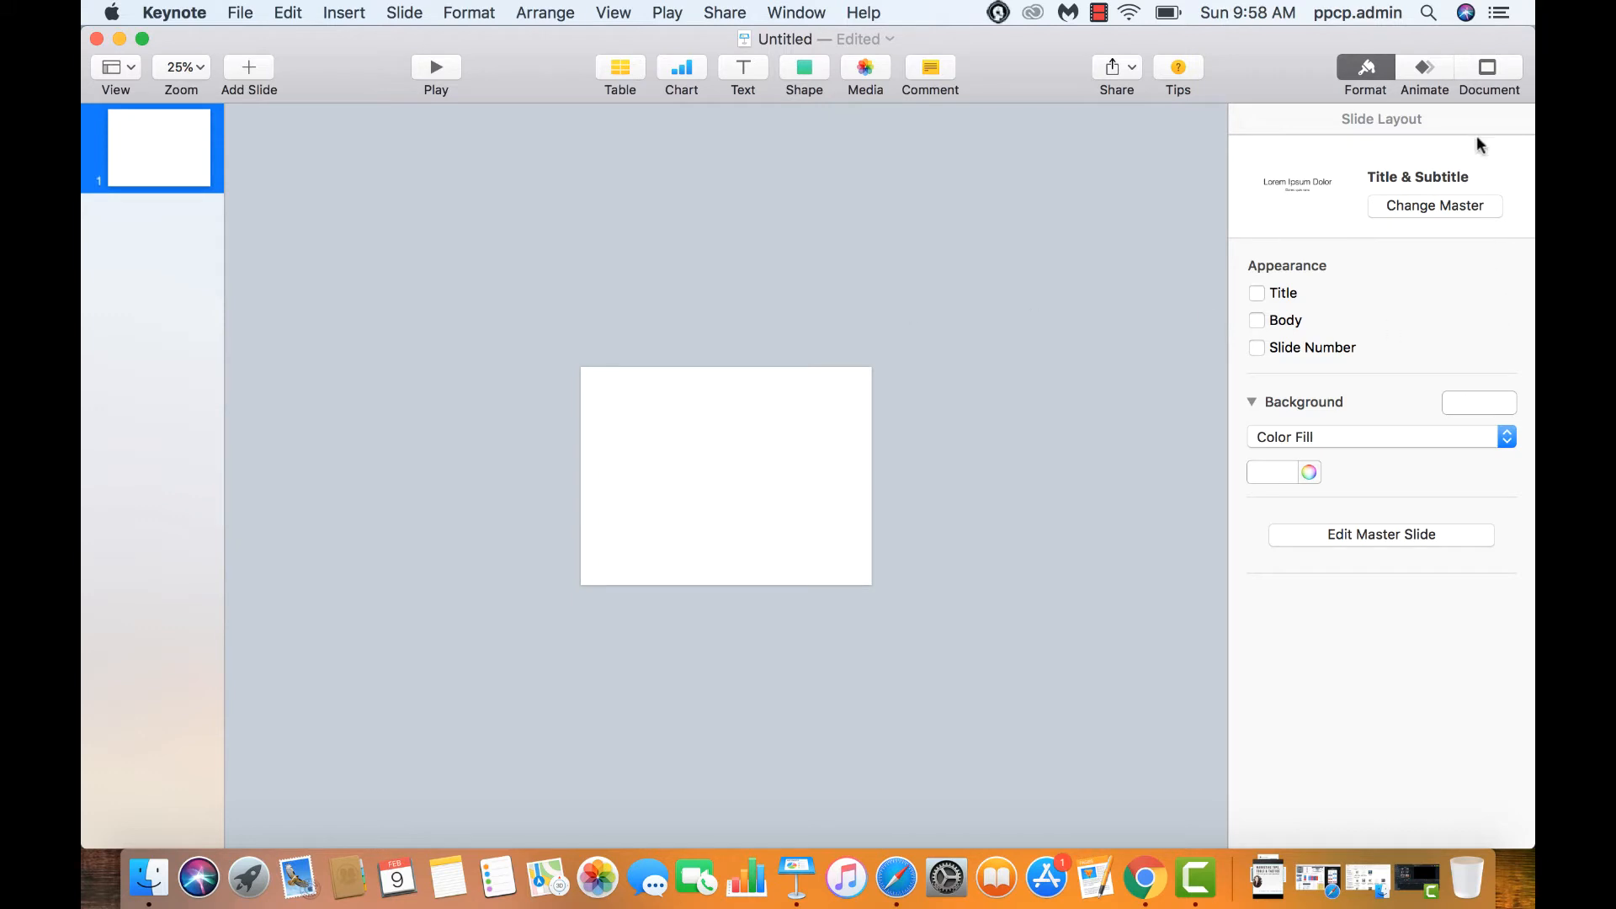
left_click(1475, 72)
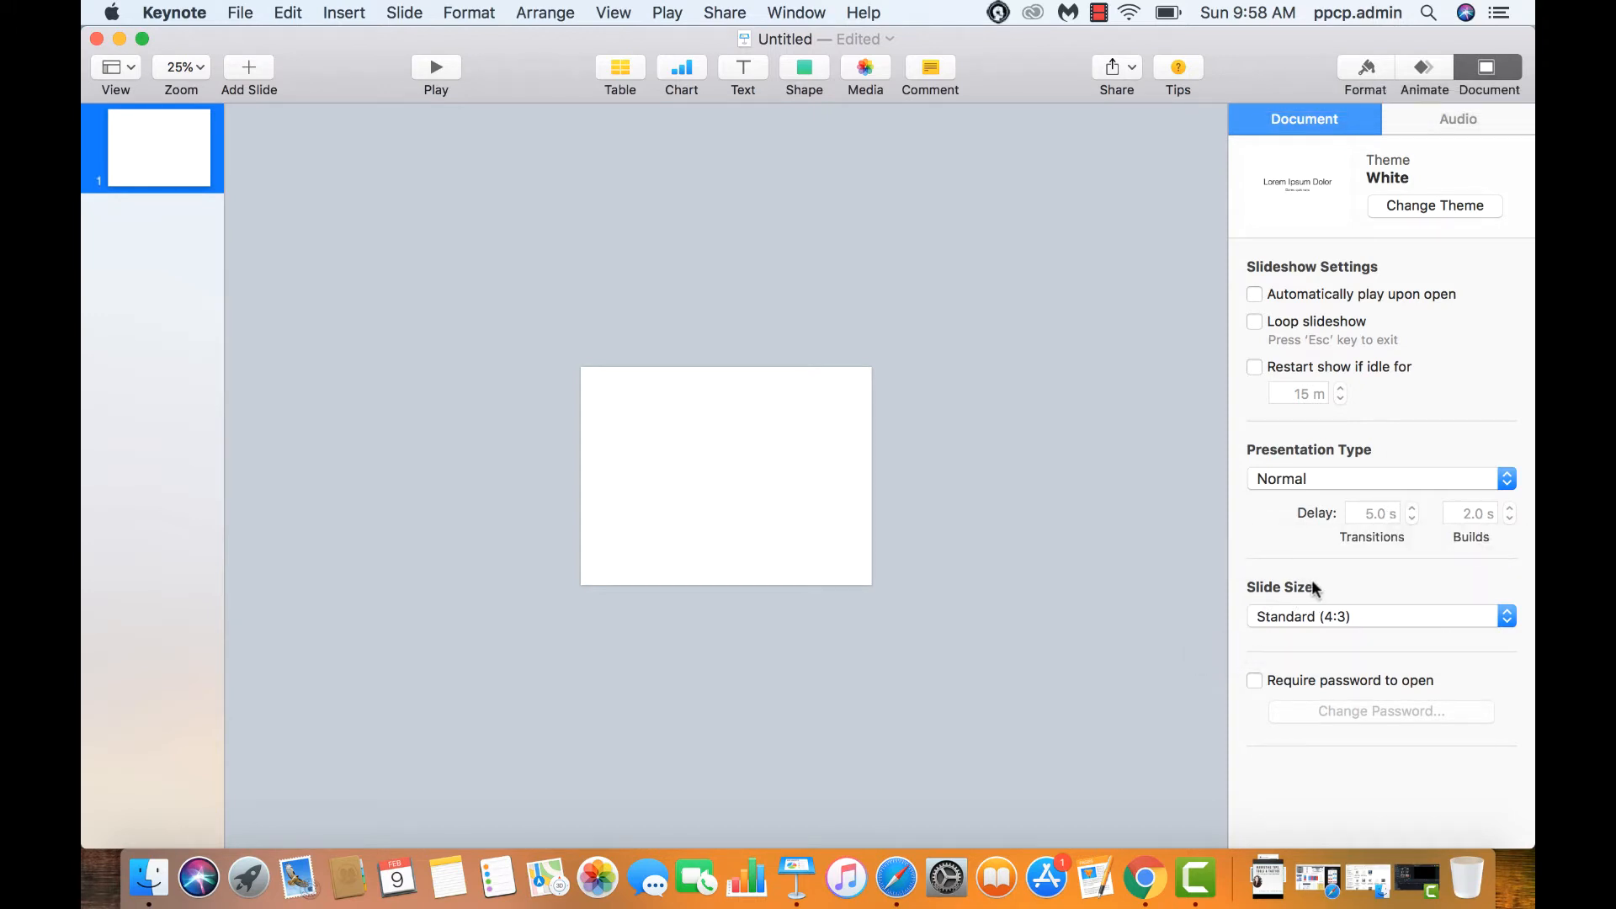
Set a custom 1080 × 1350 slide size, then zoom back out to 25%
left_click(1332, 617)
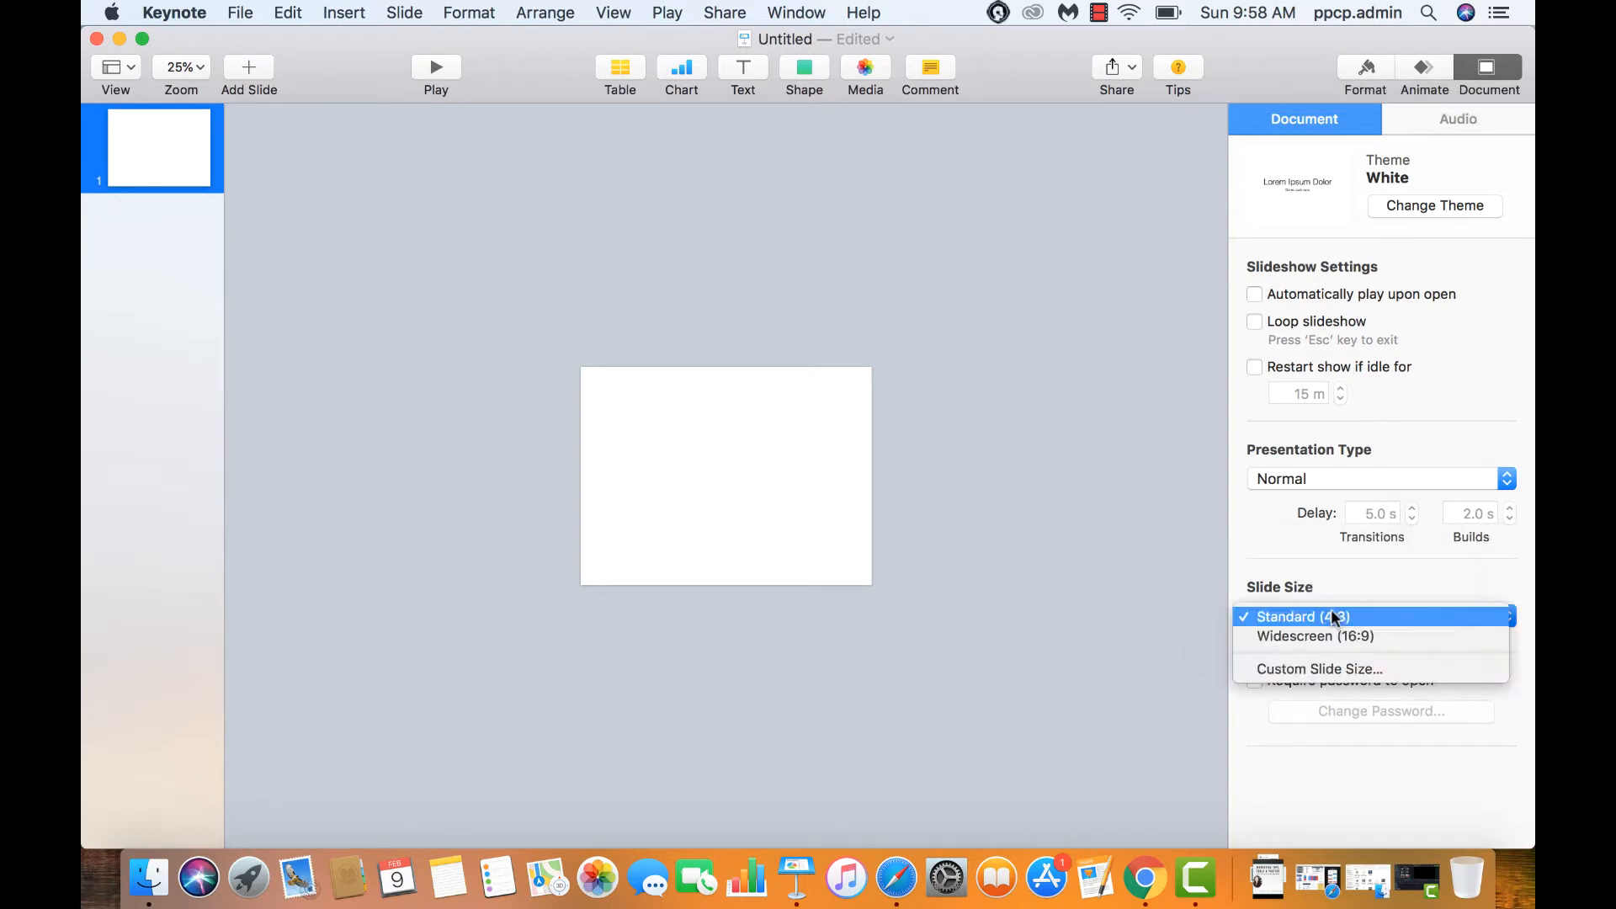
left_click(1332, 669)
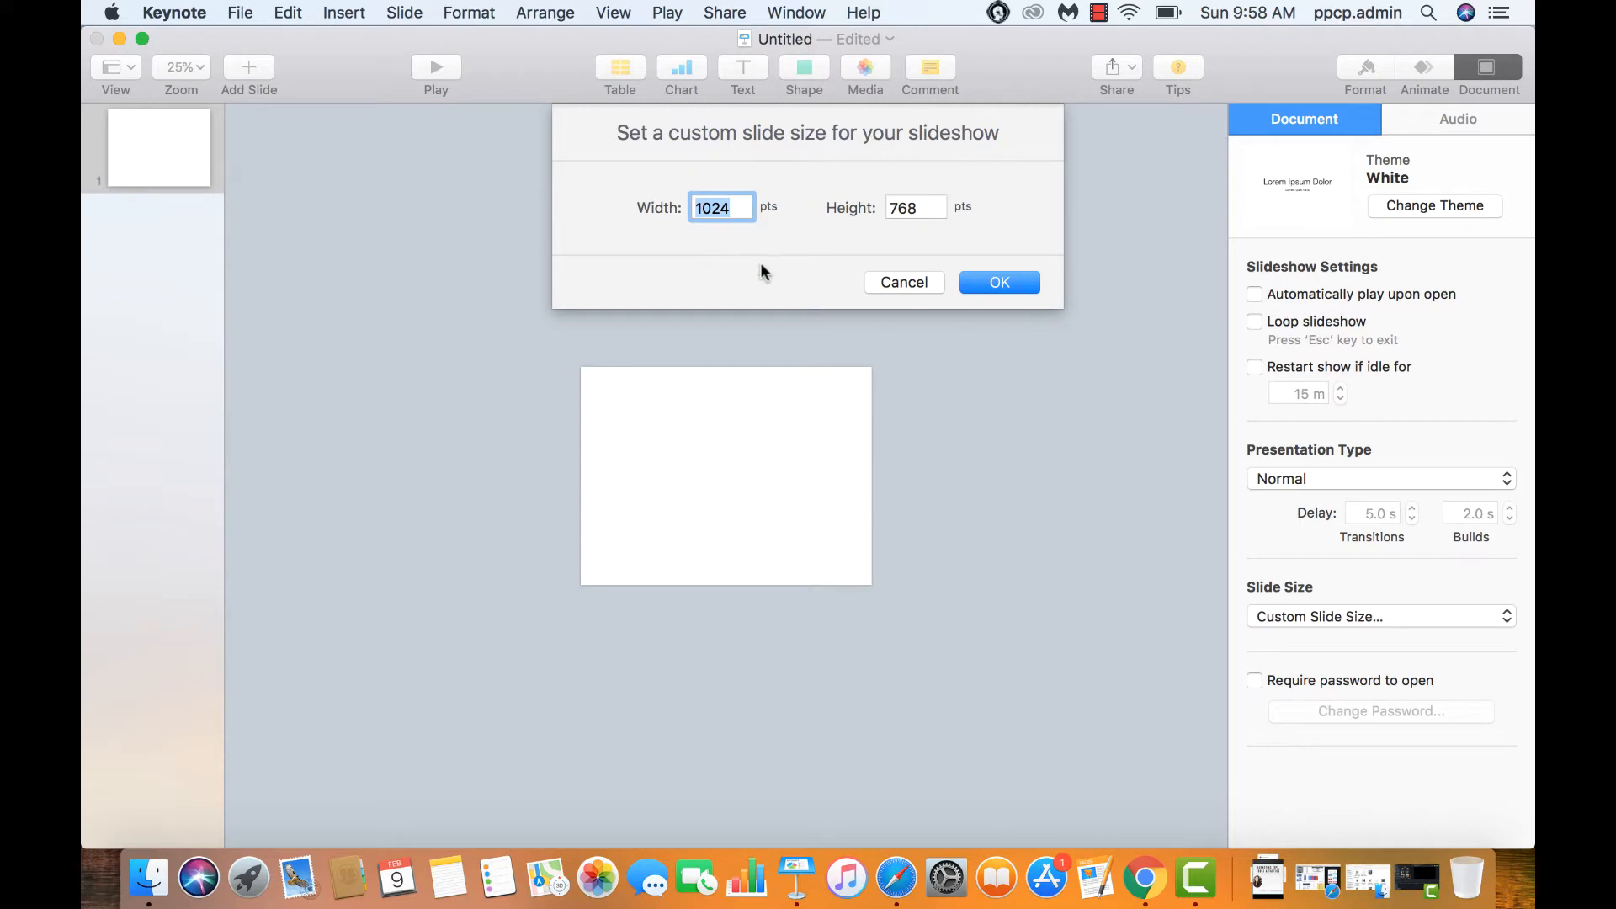
type("1080")
key("Tab")
type("1350")
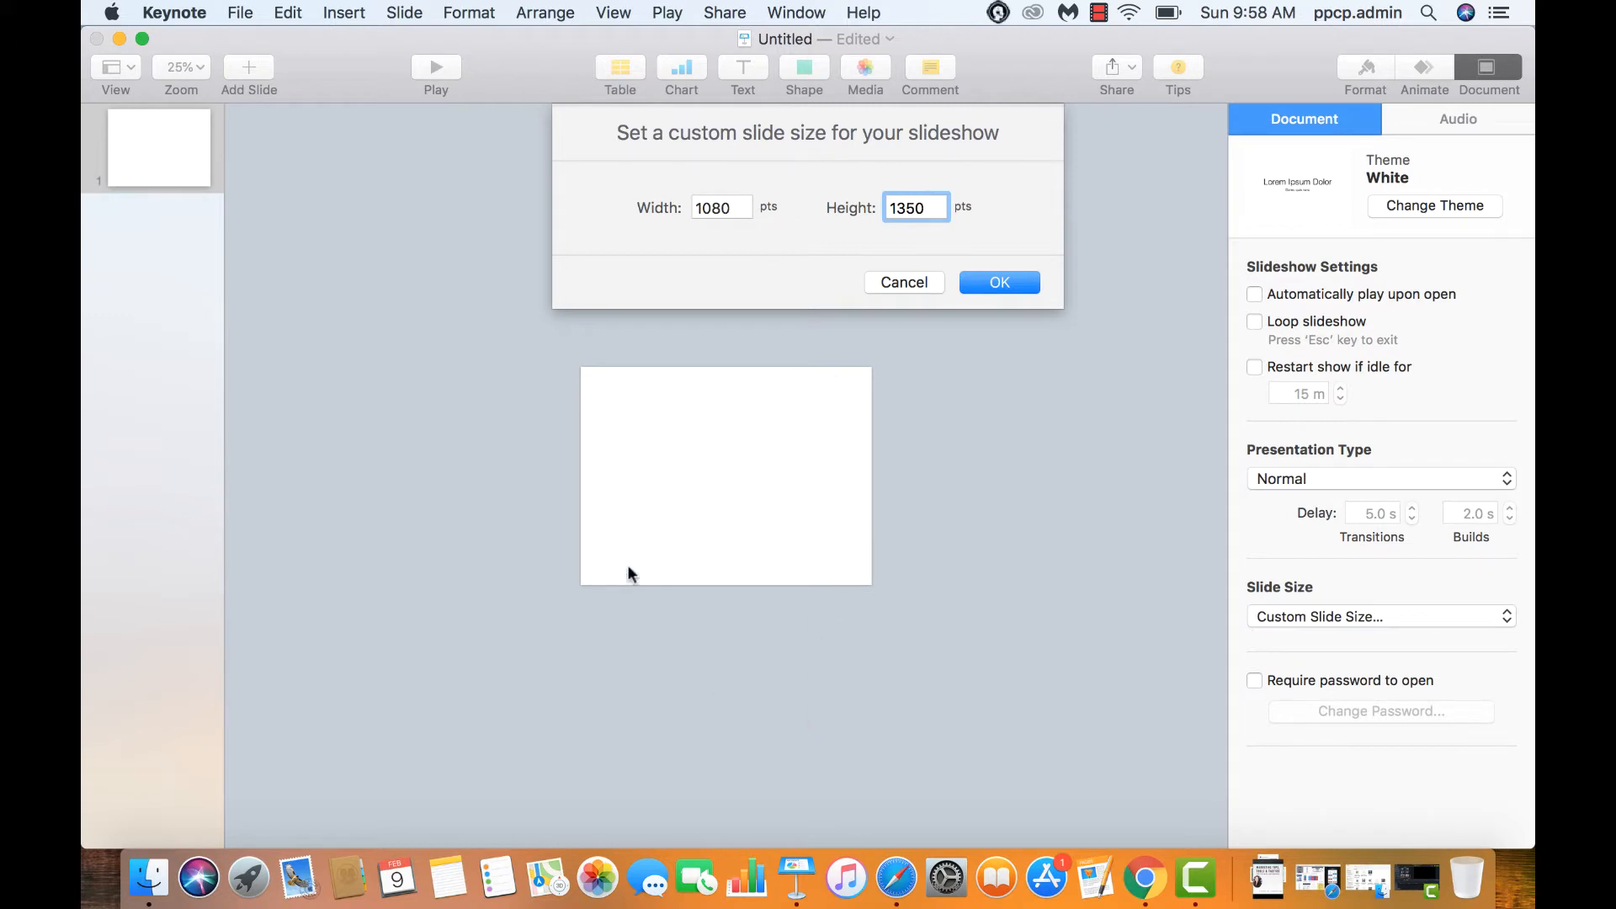
left_click(993, 281)
left_click(187, 73)
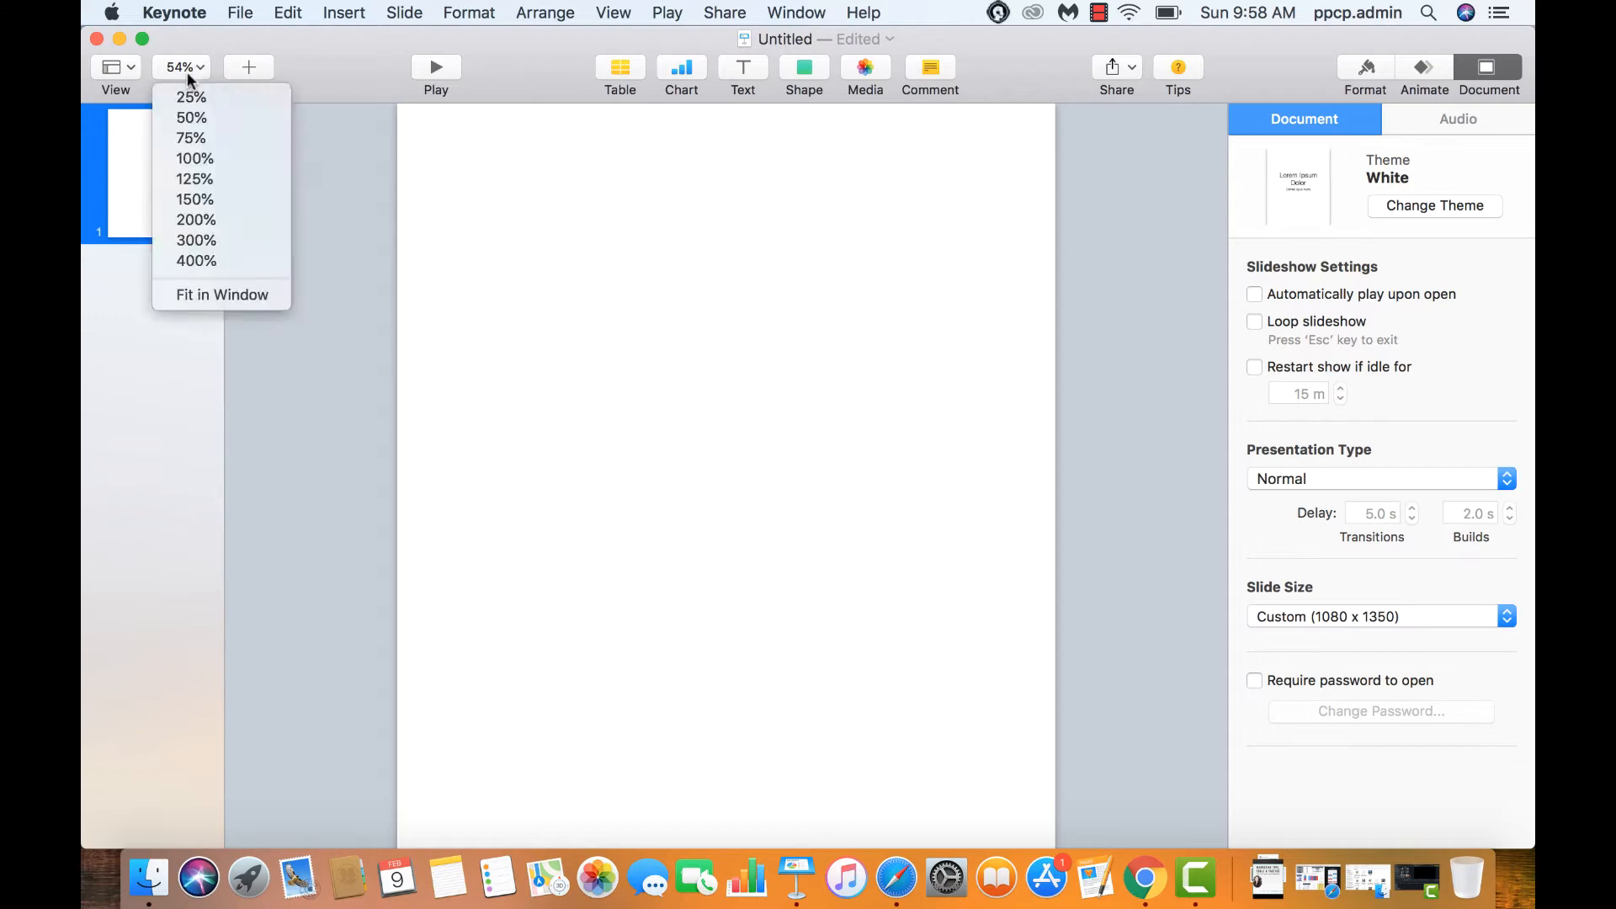
left_click(189, 88)
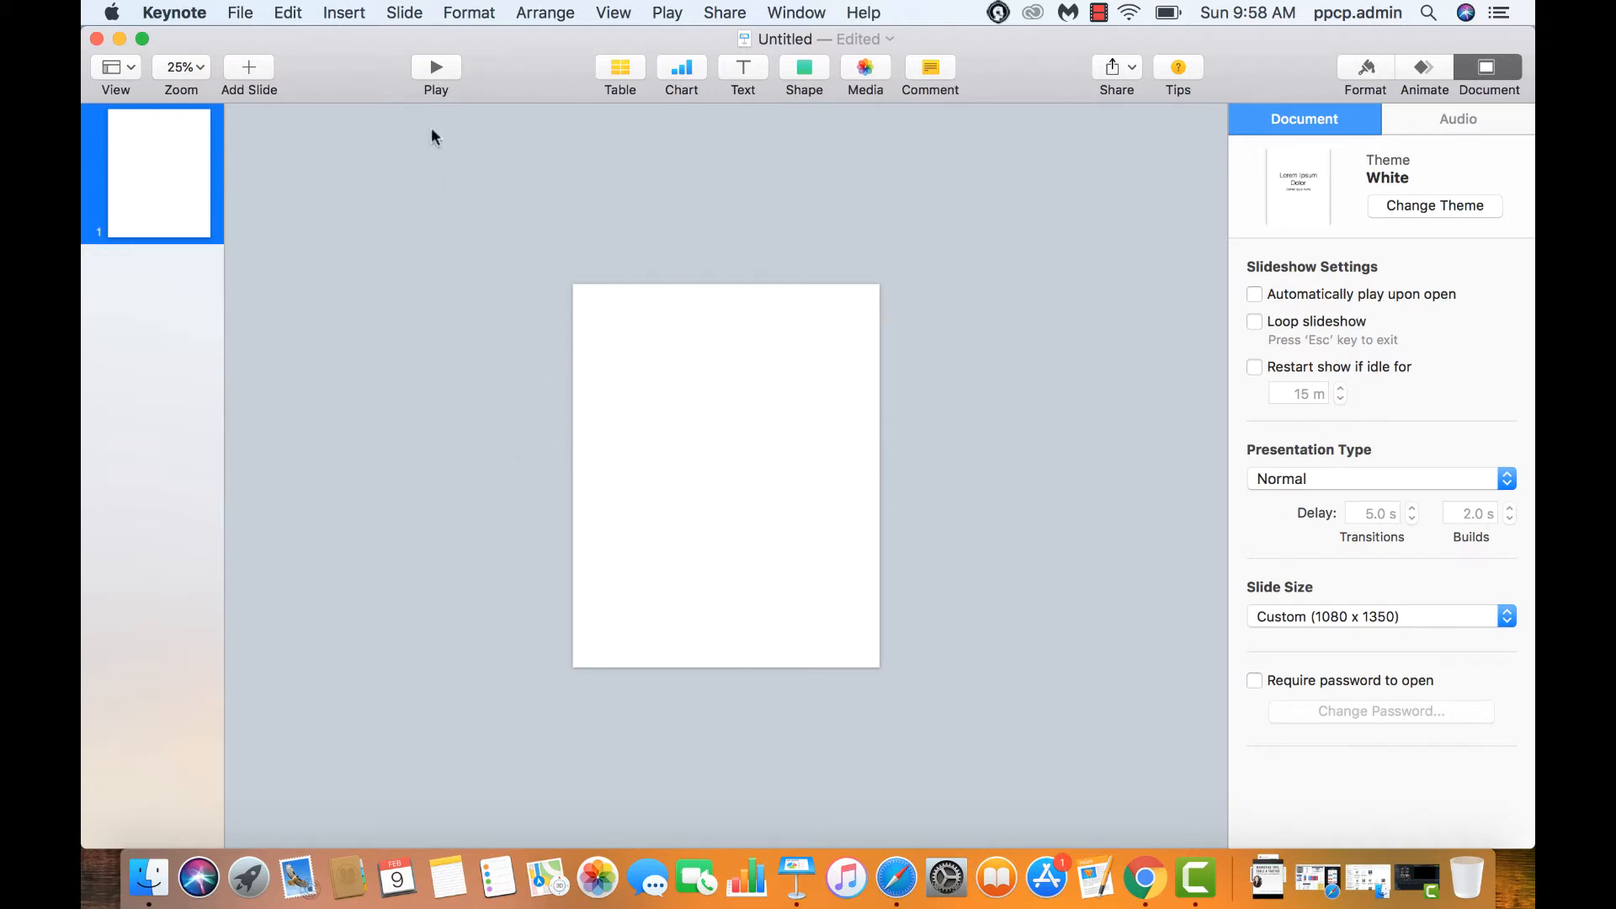
Insert the One Sentence Summary .mp4 presenter video onto the slide
left_click(329, 11)
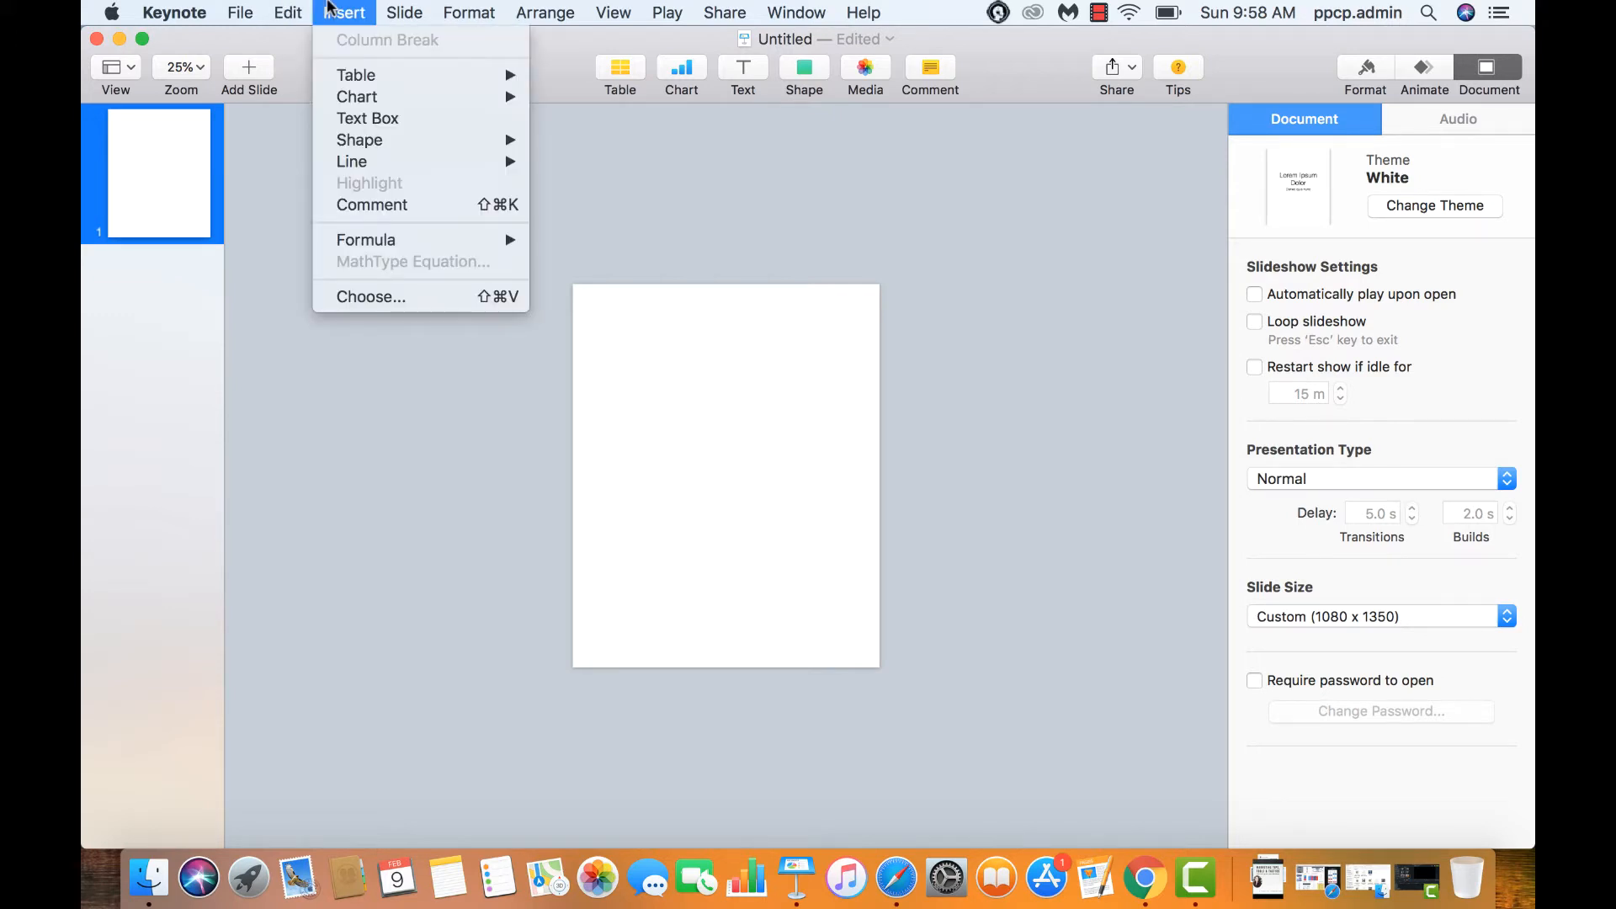
left_click(329, 10)
left_click(343, 15)
left_click(368, 296)
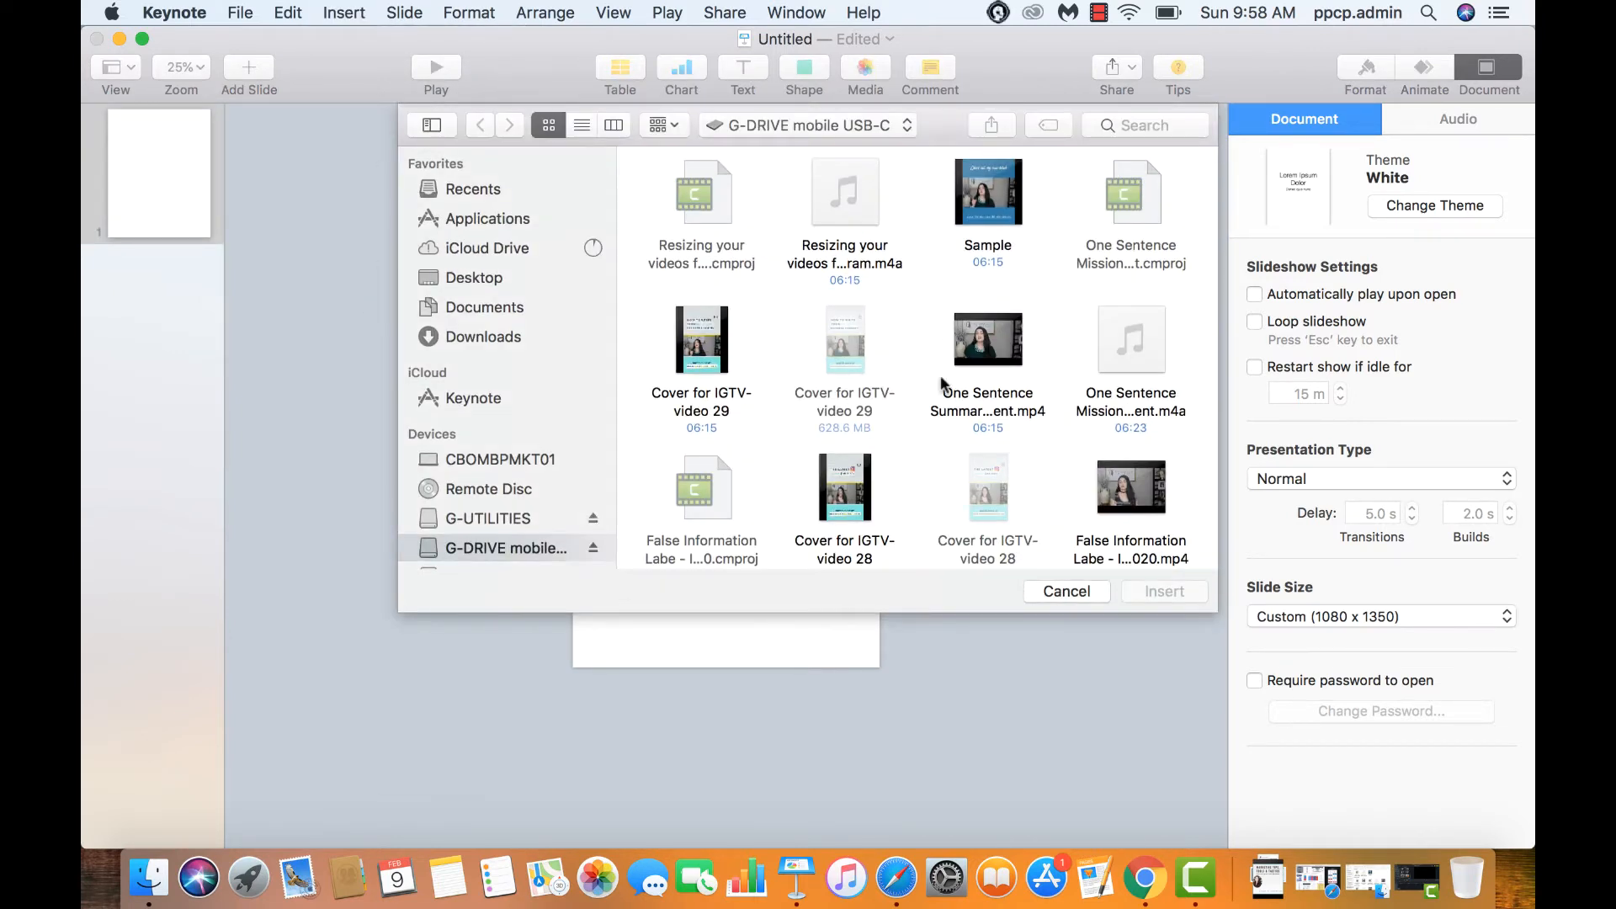
left_click(993, 358)
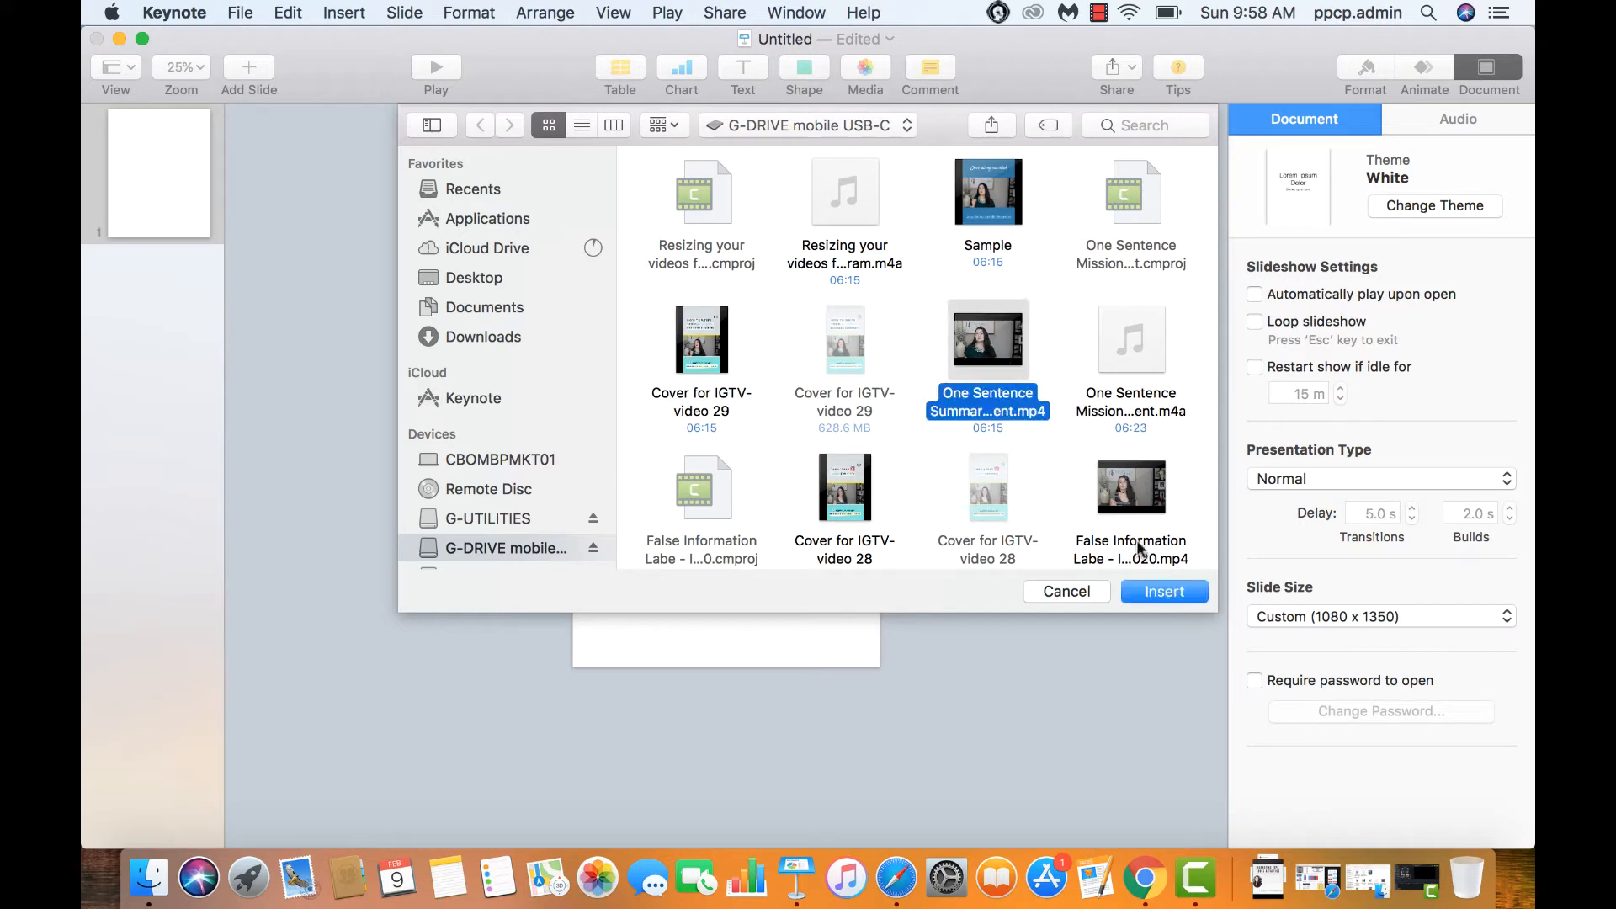
left_click(1174, 592)
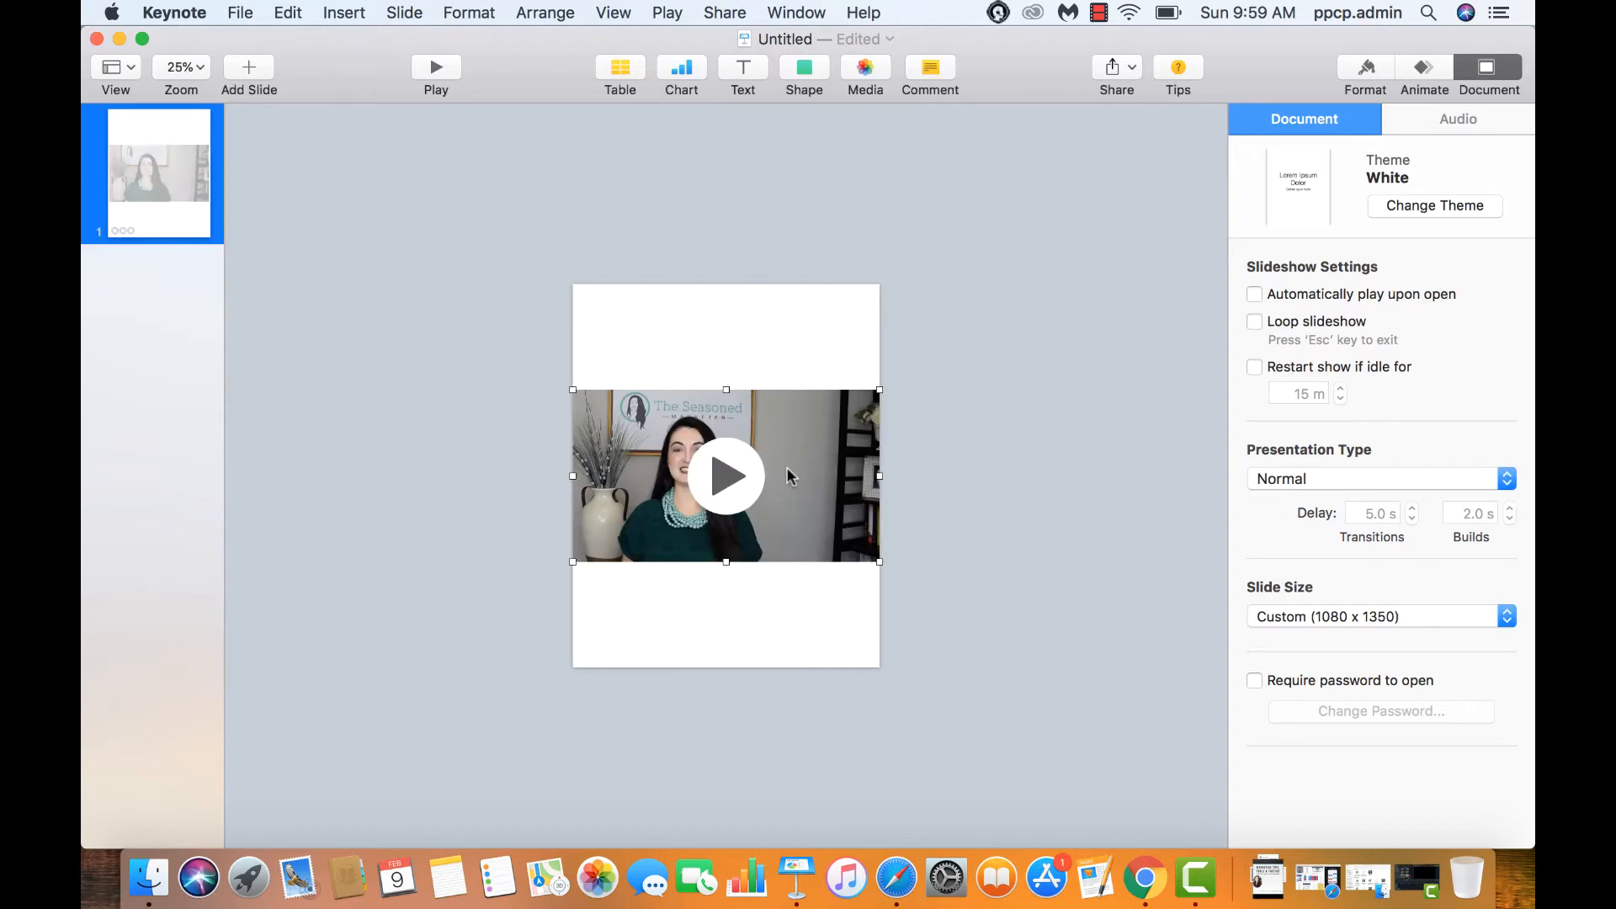
left_click(831, 351)
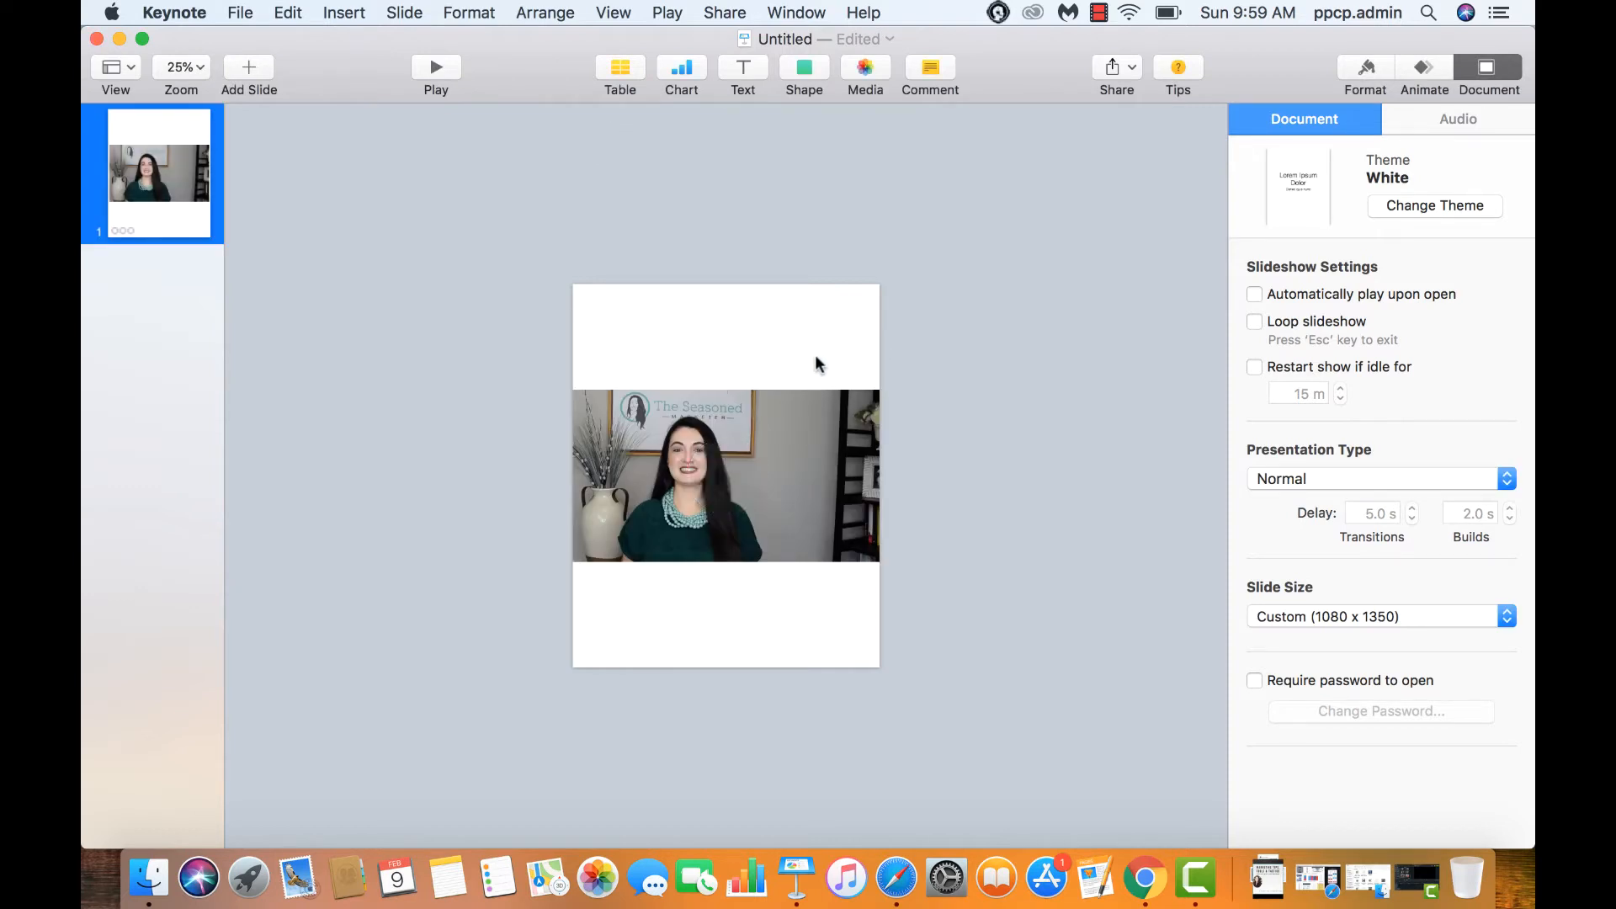
Enlarge the presenter video from its corner to fill the slide's full height, nudging it into place
left_click(810, 468)
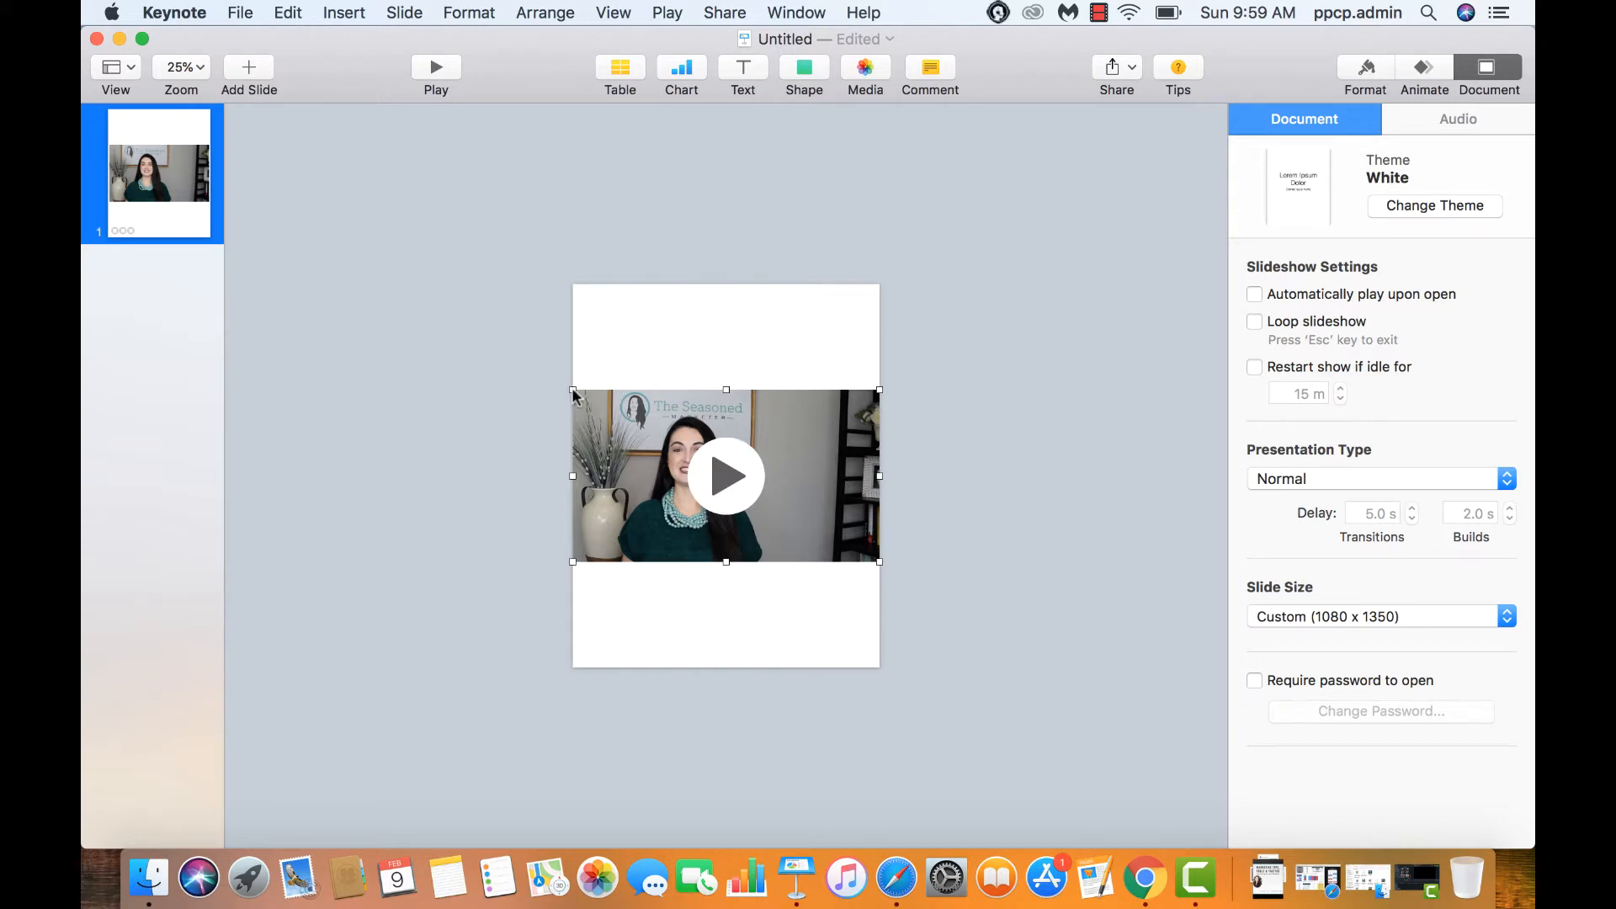
left_click_drag(573, 392, 265, 141)
left_click_drag(382, 302, 648, 414)
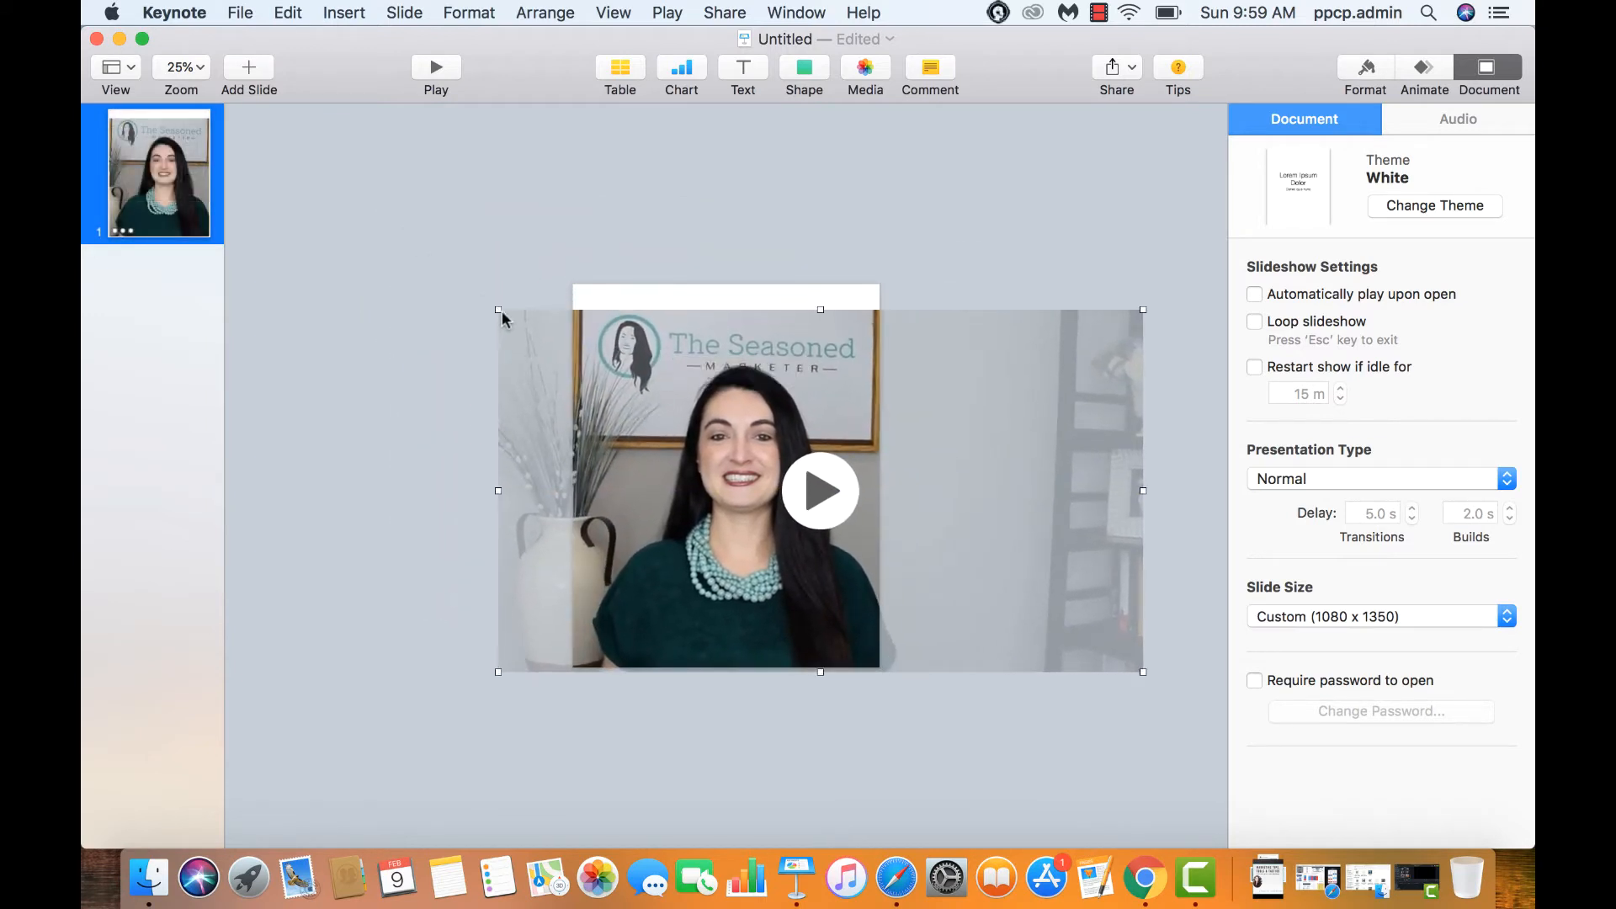
left_click_drag(498, 310, 441, 278)
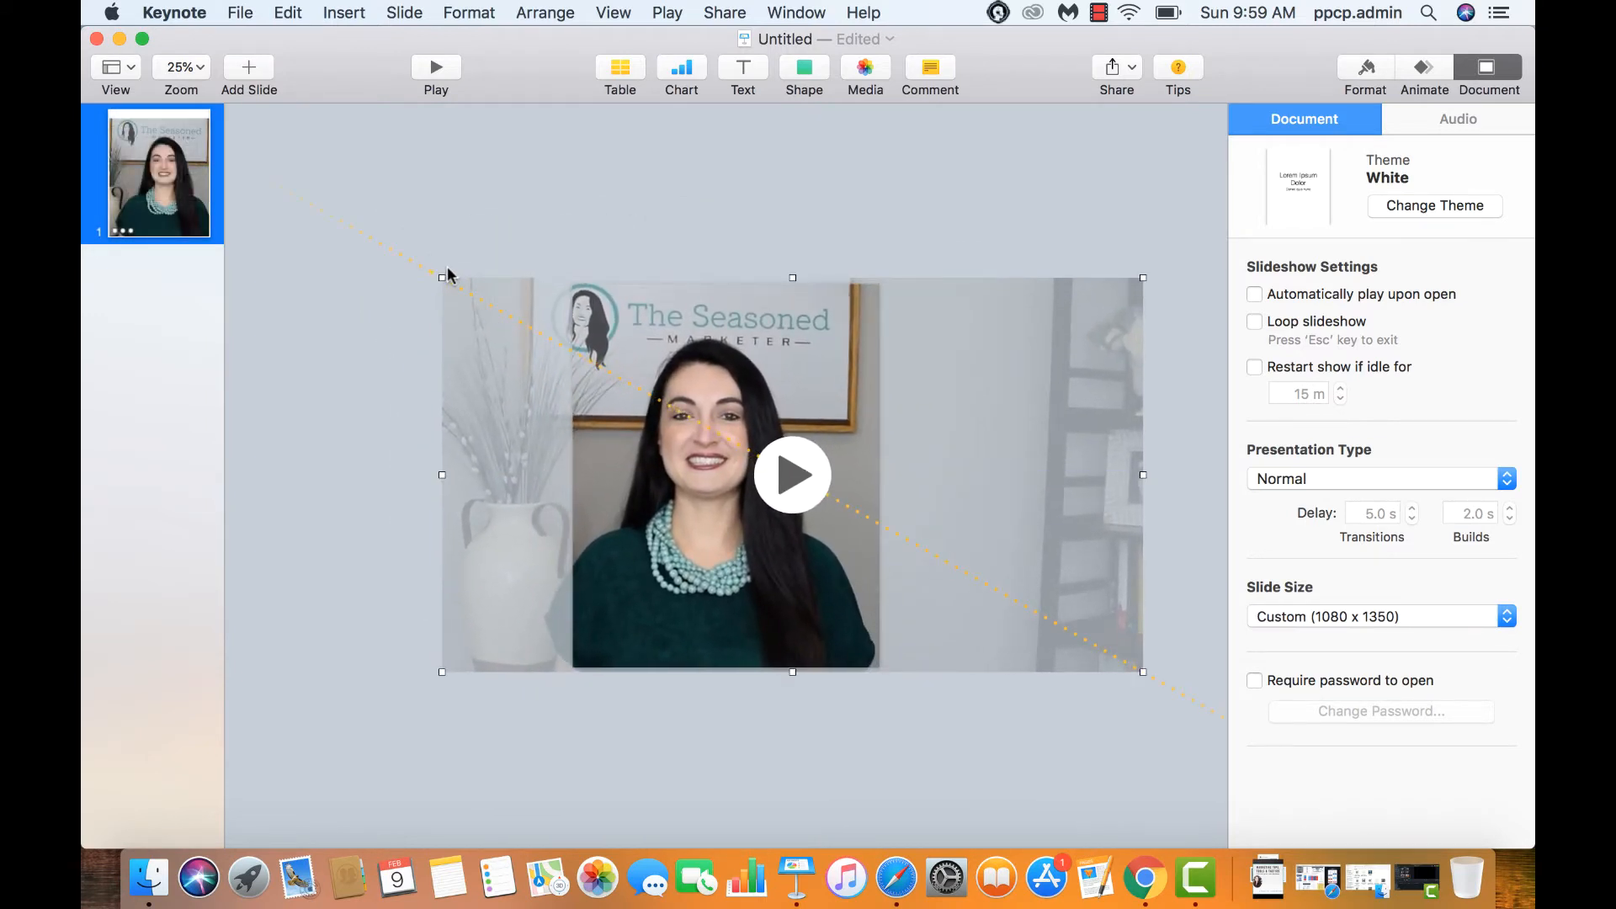
left_click_drag(774, 335, 783, 335)
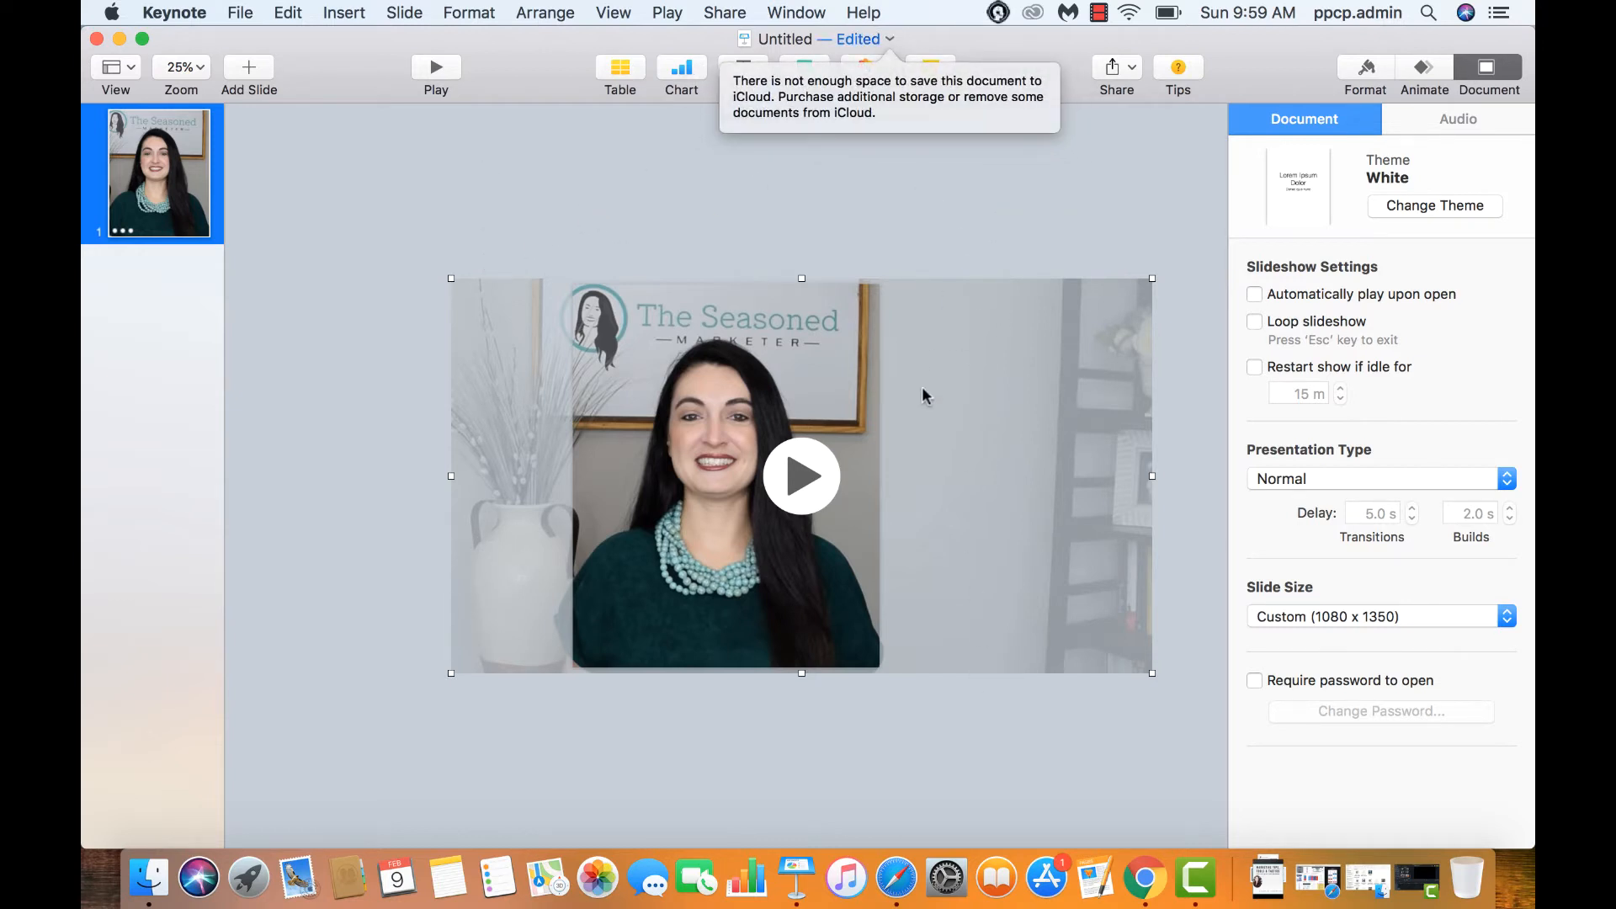
Shrink the video back, stretch it to the full slide width, and centre it vertically
left_click(877, 40)
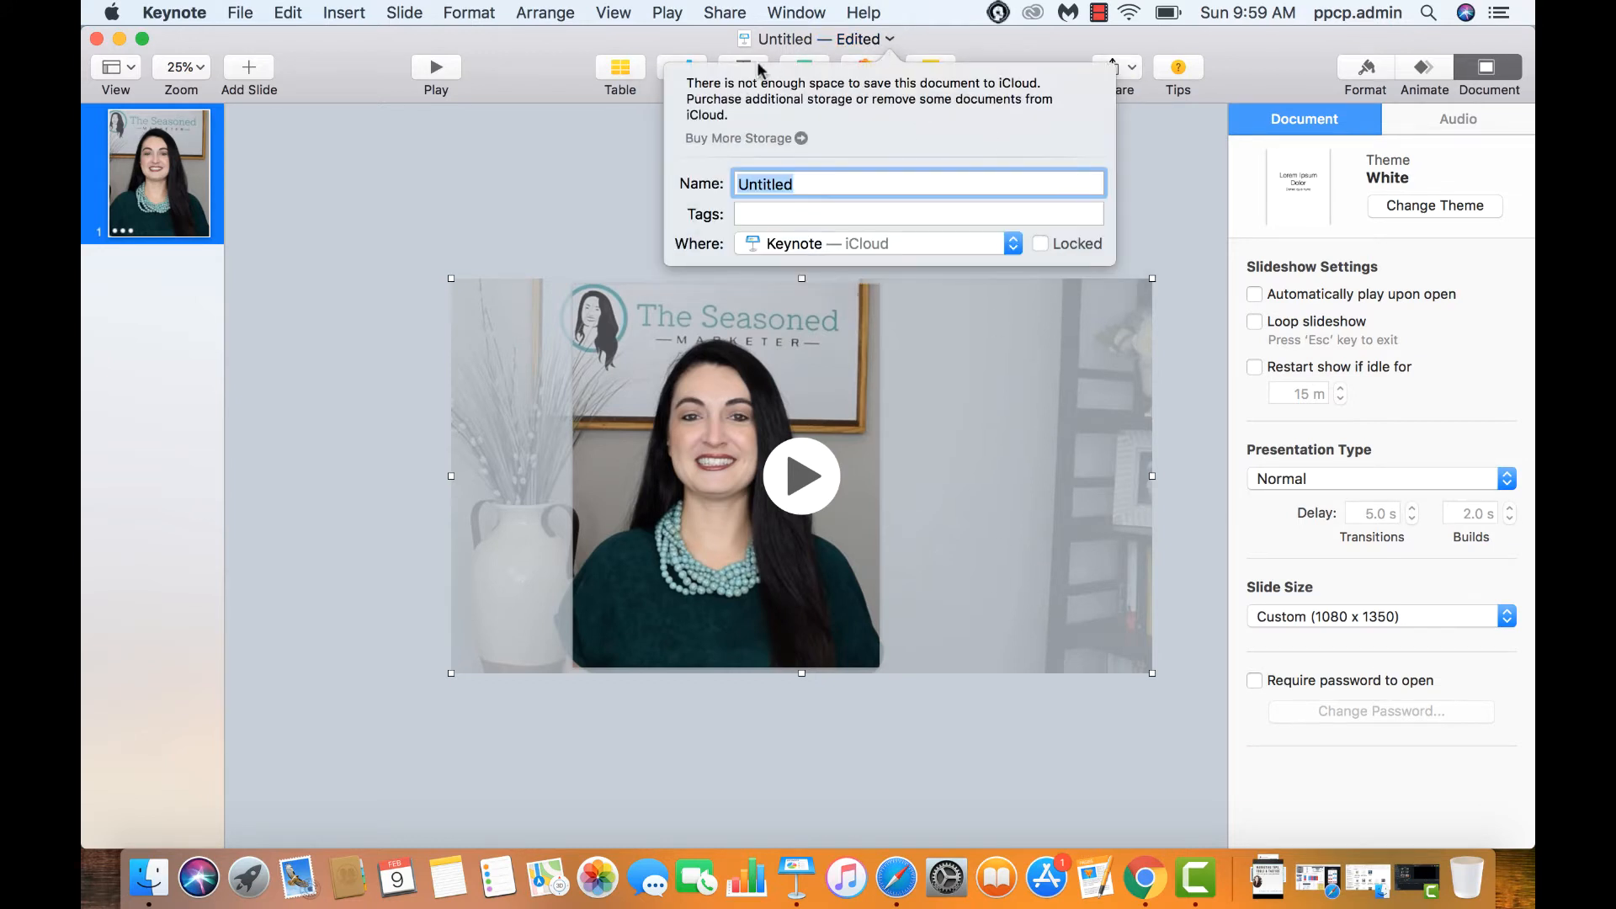
left_click(624, 145)
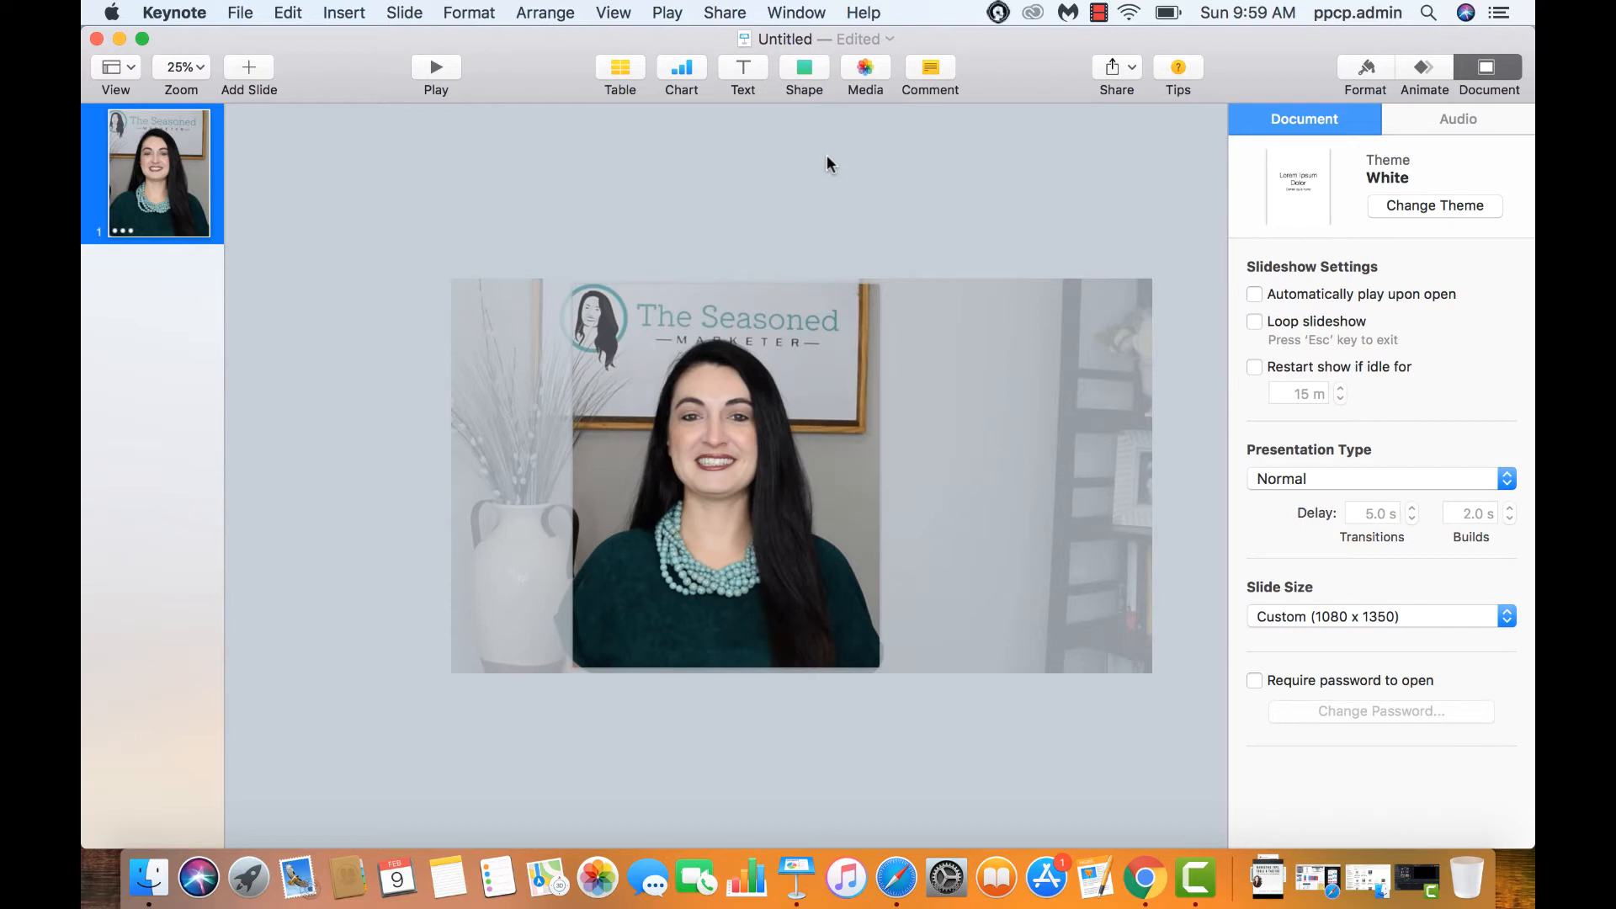
left_click(807, 347)
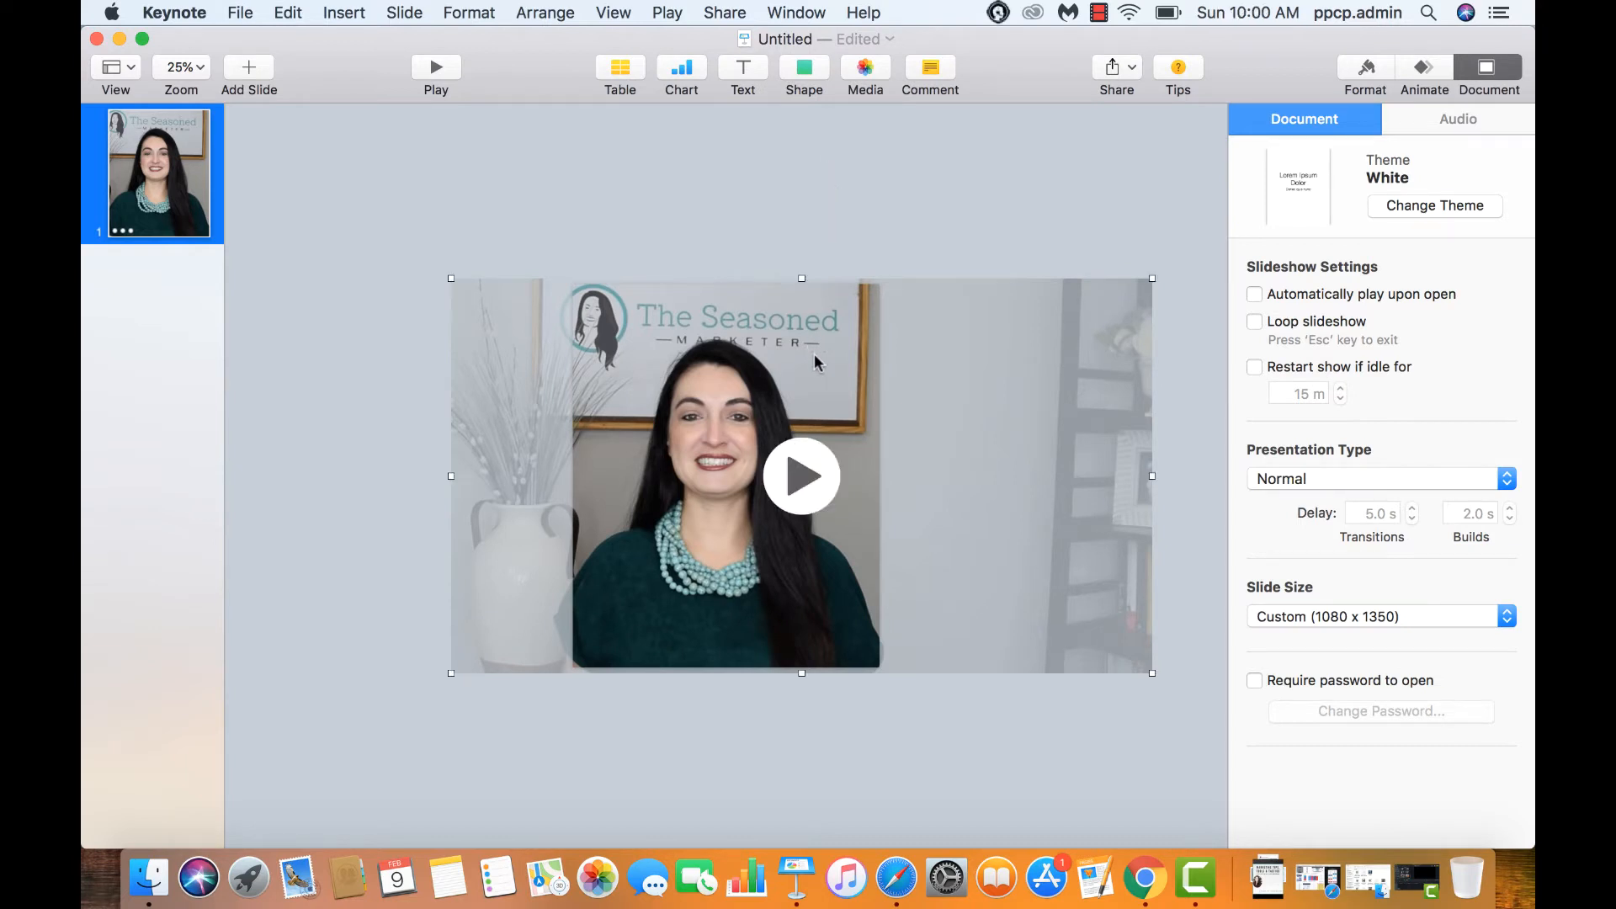
left_click_drag(1152, 674, 673, 488)
left_click_drag(646, 321, 767, 439)
left_click_drag(838, 544, 877, 579)
left_click(948, 480)
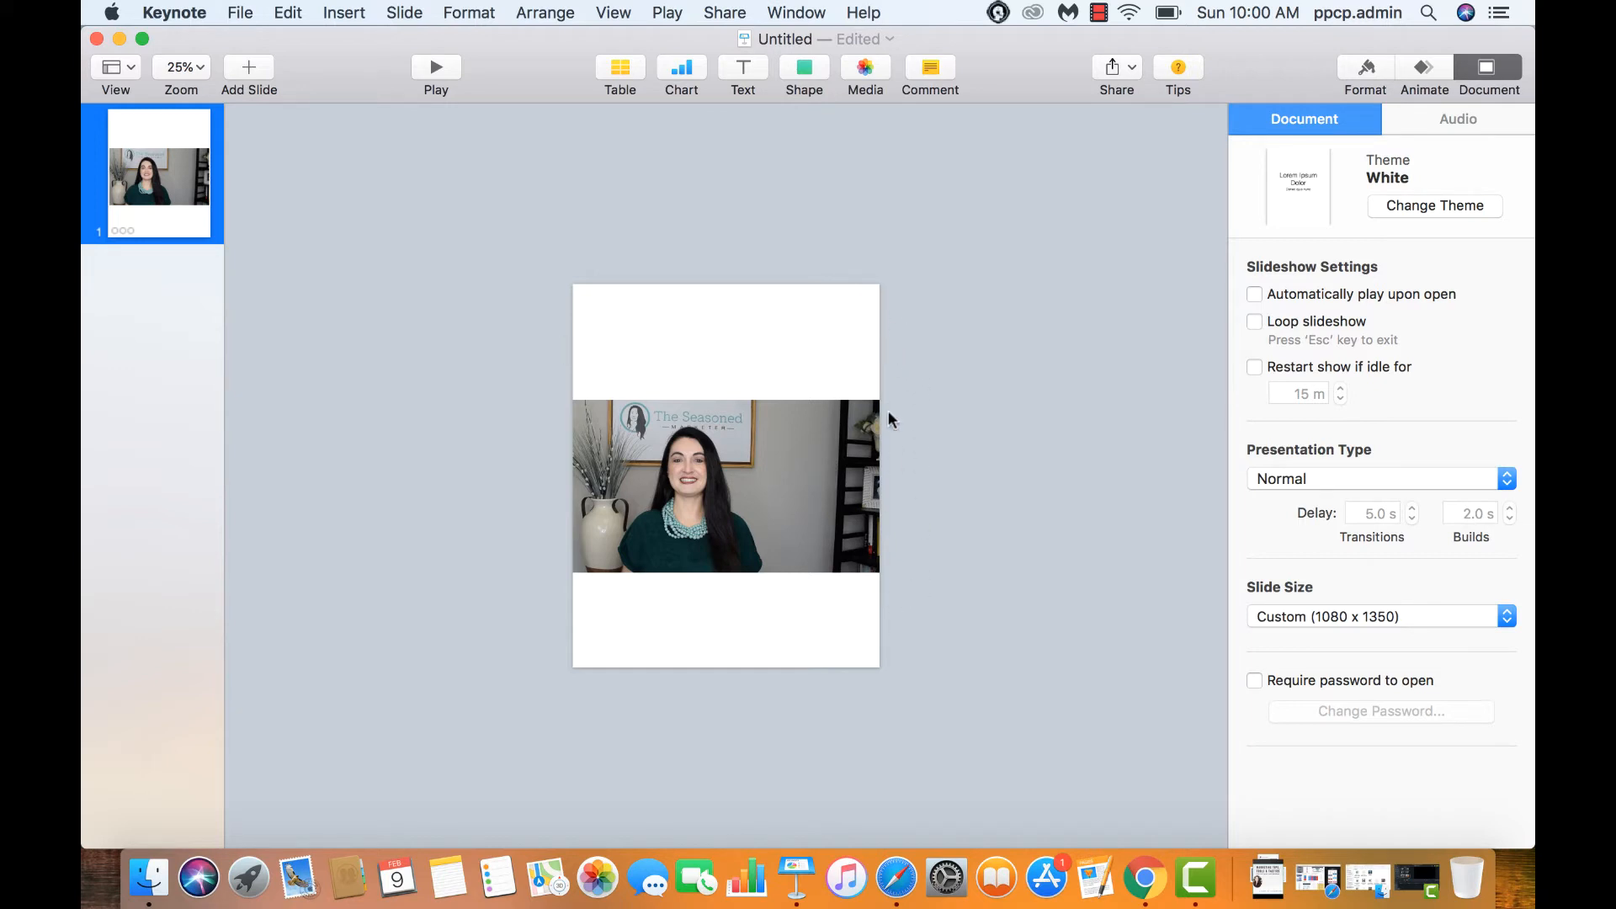
Add a square shape and stretch it into a blue rectangle extending past every slide edge
left_click(808, 73)
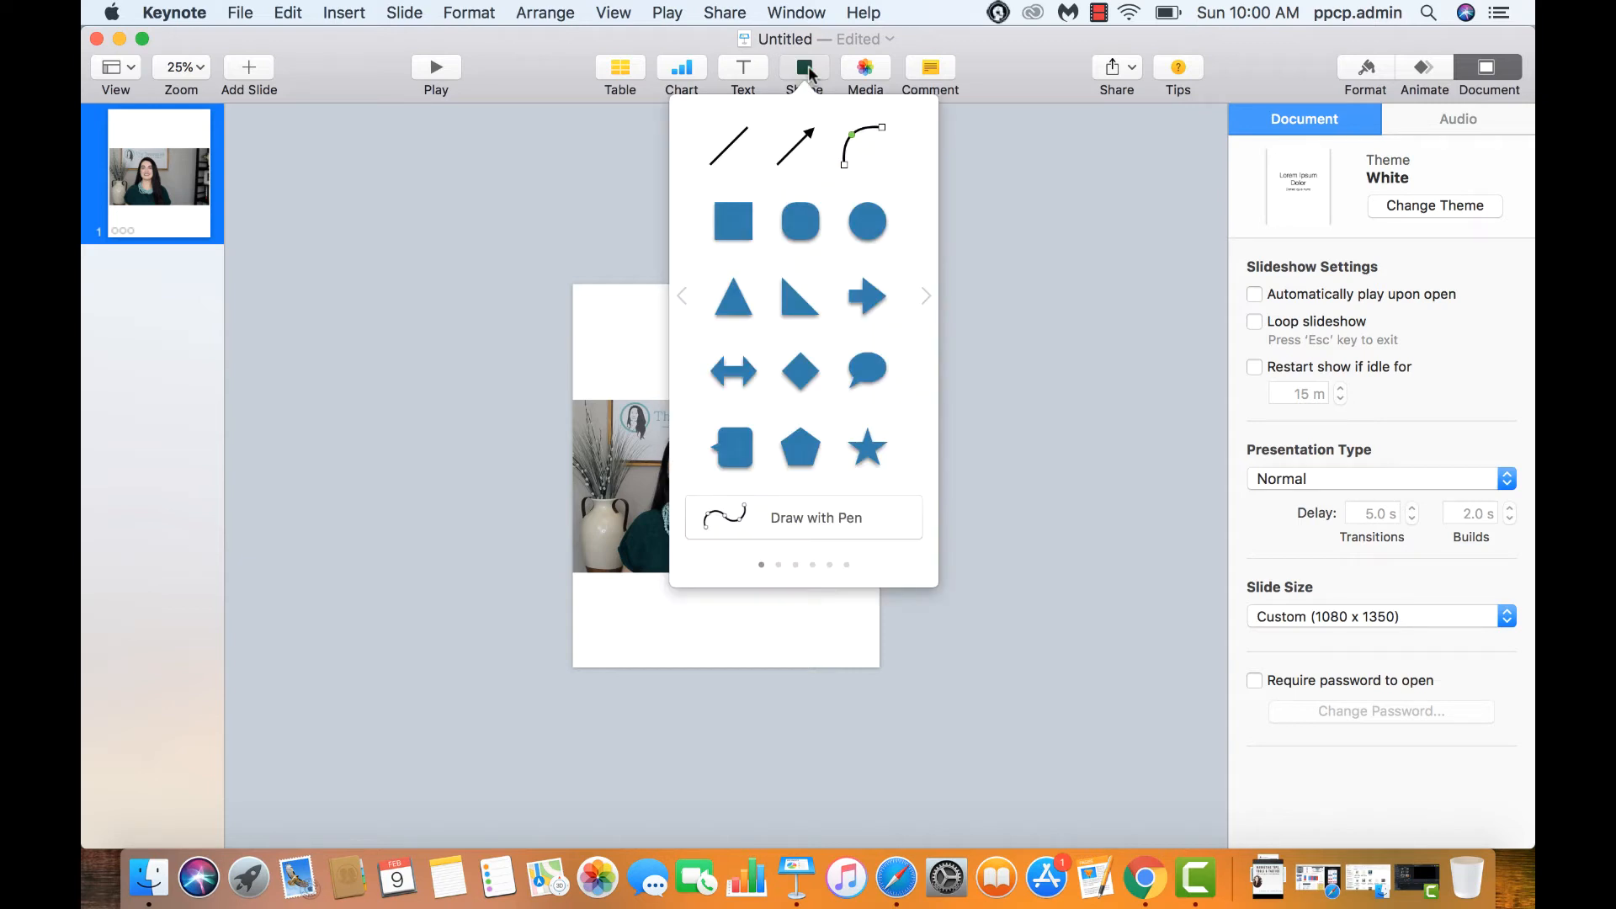
left_click(807, 71)
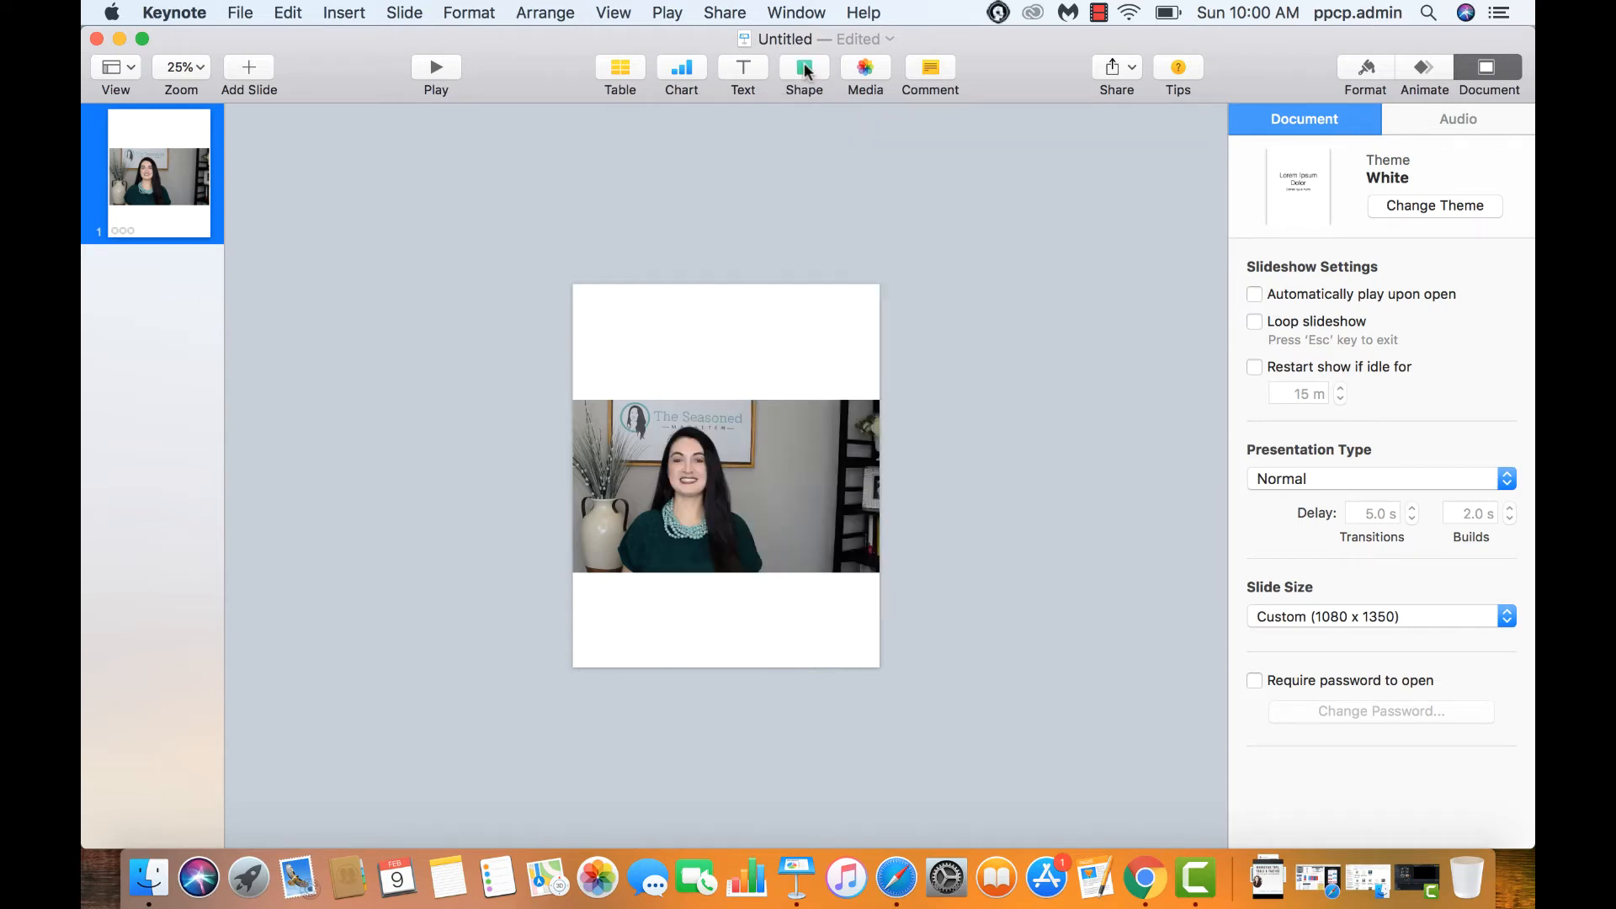
left_click(807, 71)
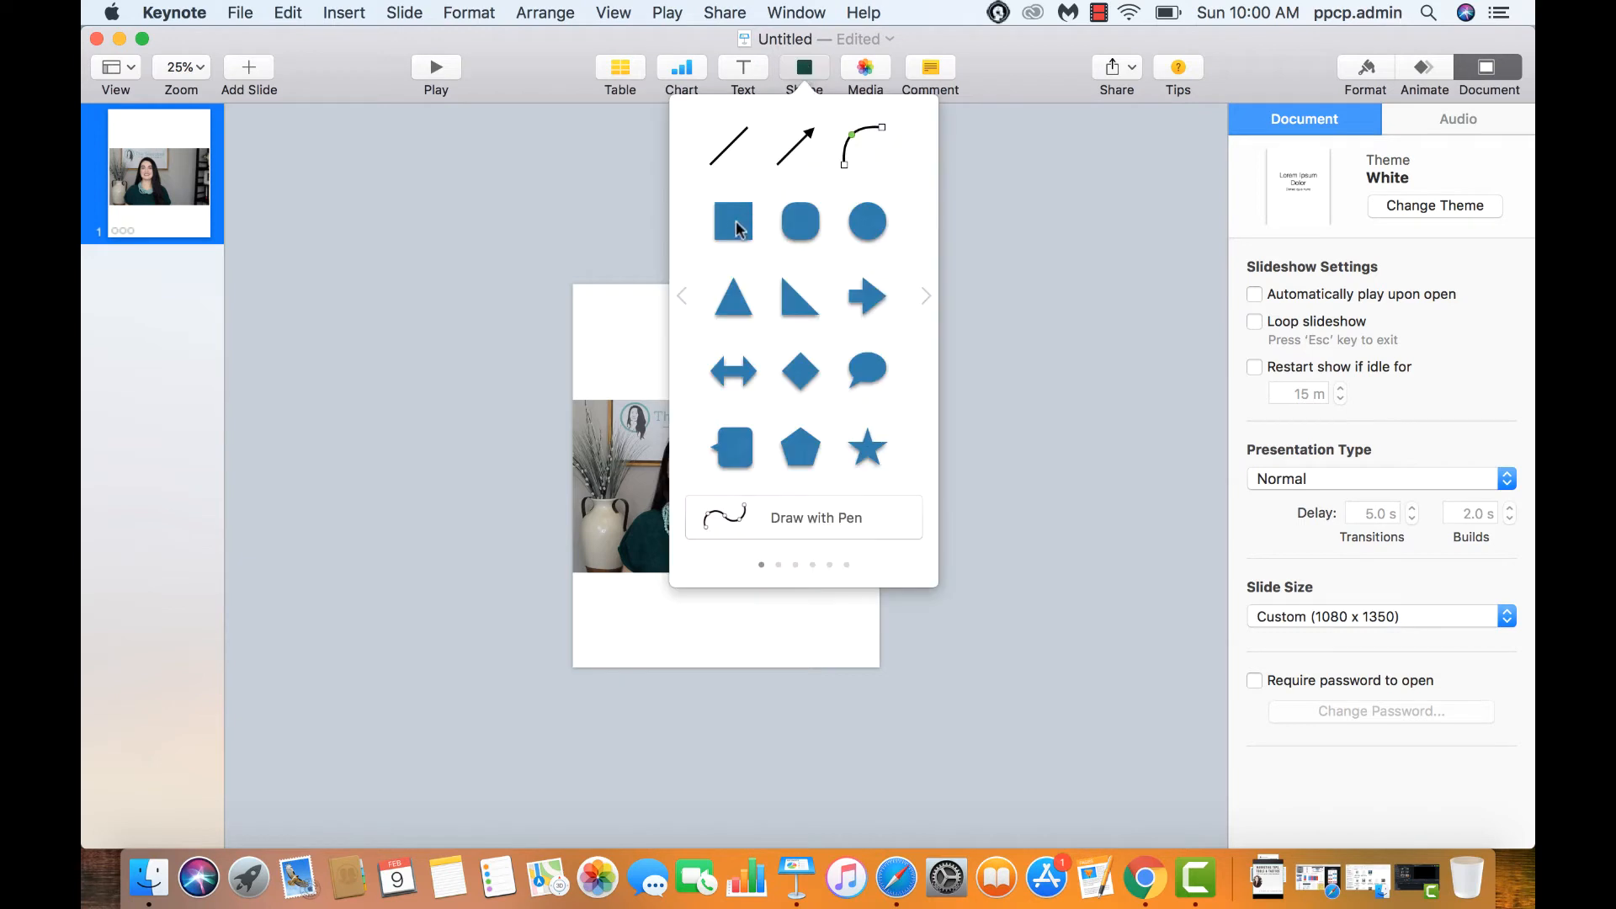
left_click(736, 224)
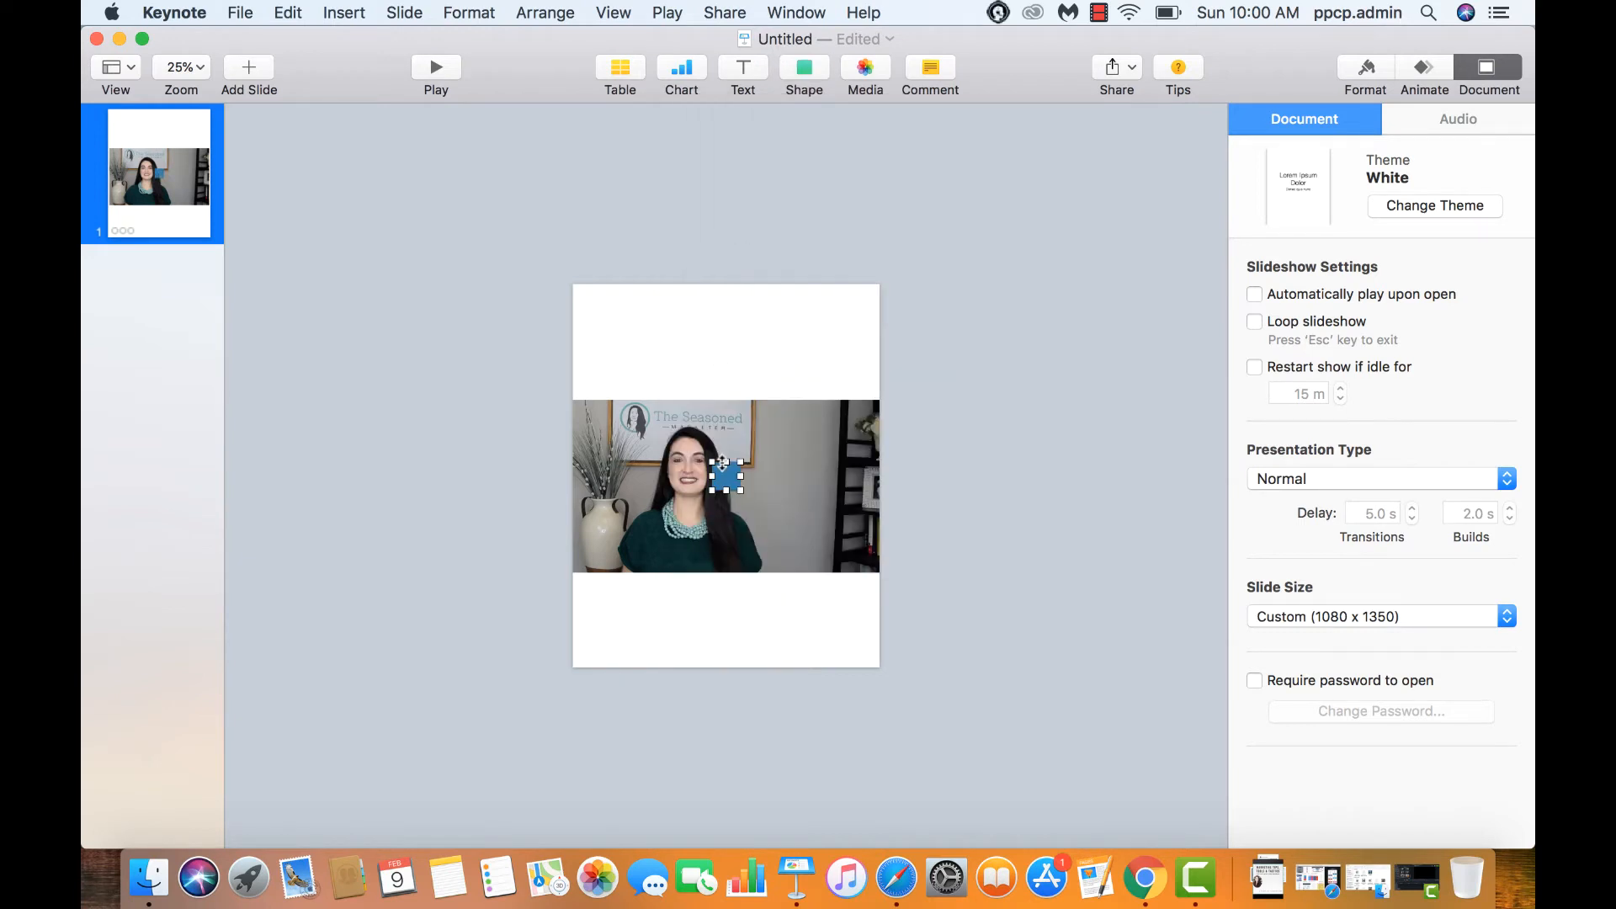
left_click_drag(722, 462, 724, 287)
left_click_drag(712, 388, 513, 374)
left_click_drag(740, 388, 933, 385)
left_click_drag(725, 490, 724, 759)
left_click_drag(724, 287, 723, 254)
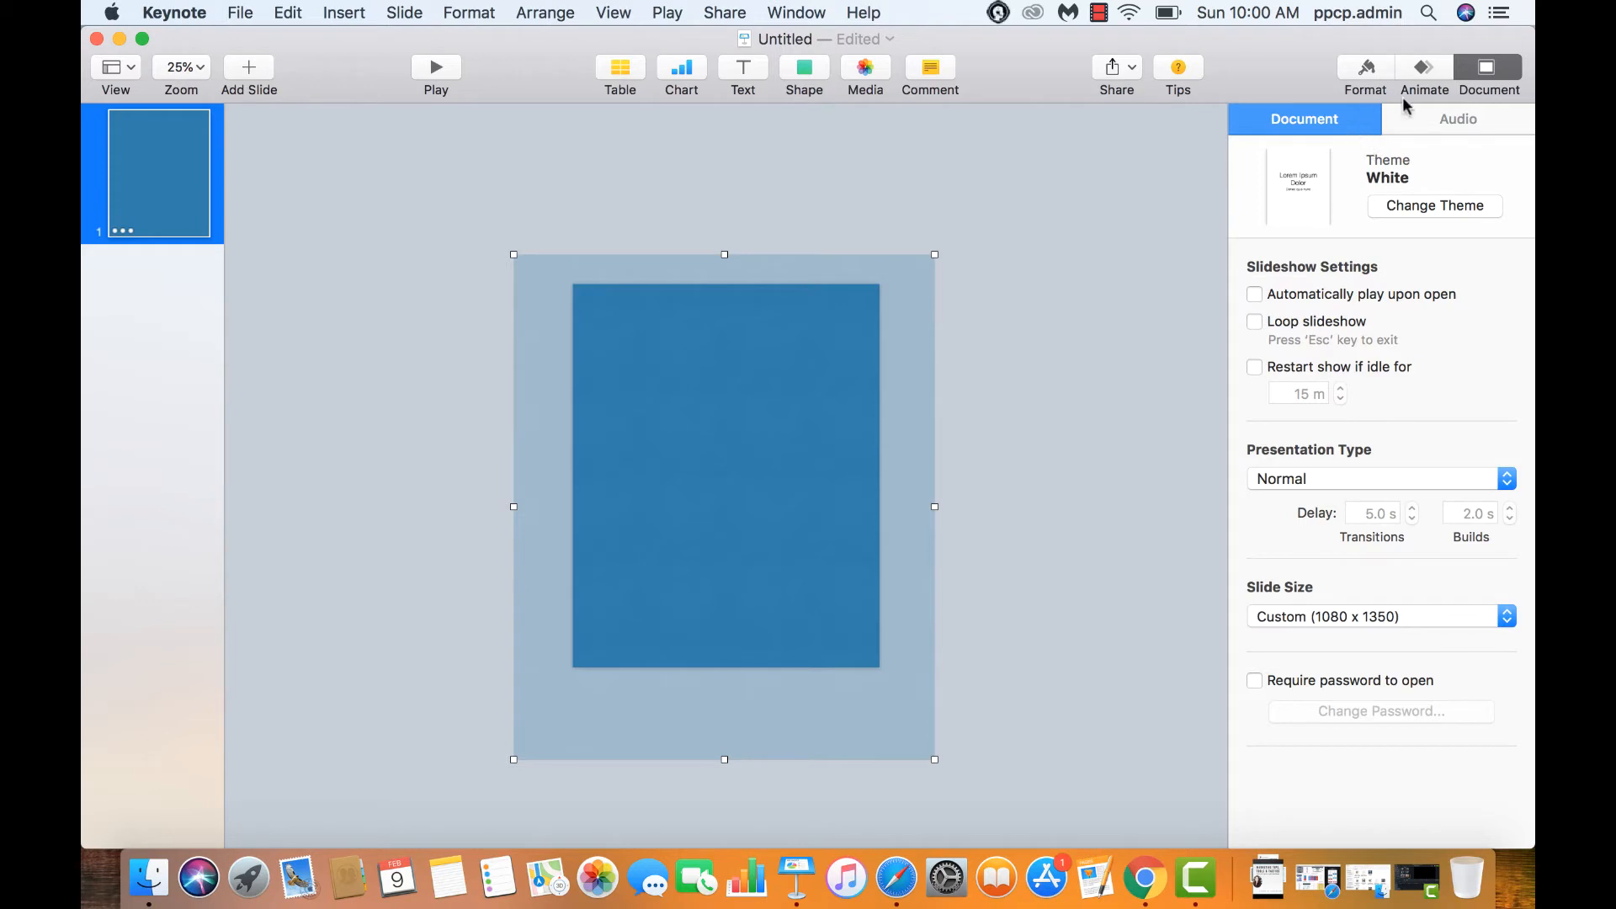
Send the blue rectangle to the back, behind the video
left_click(1370, 72)
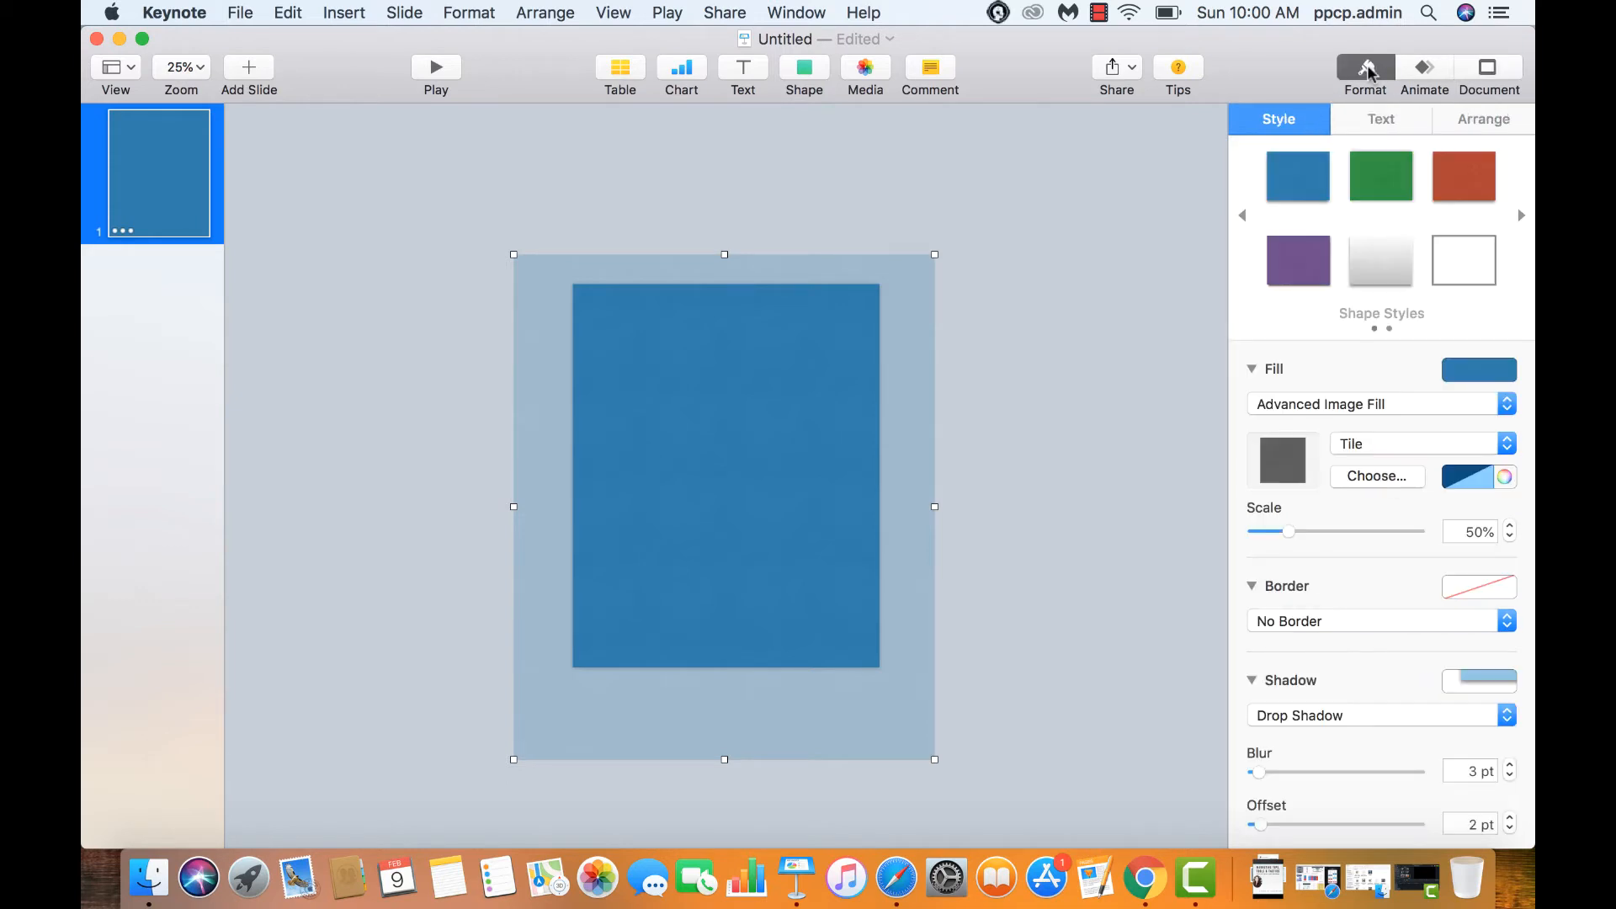
left_click(1494, 120)
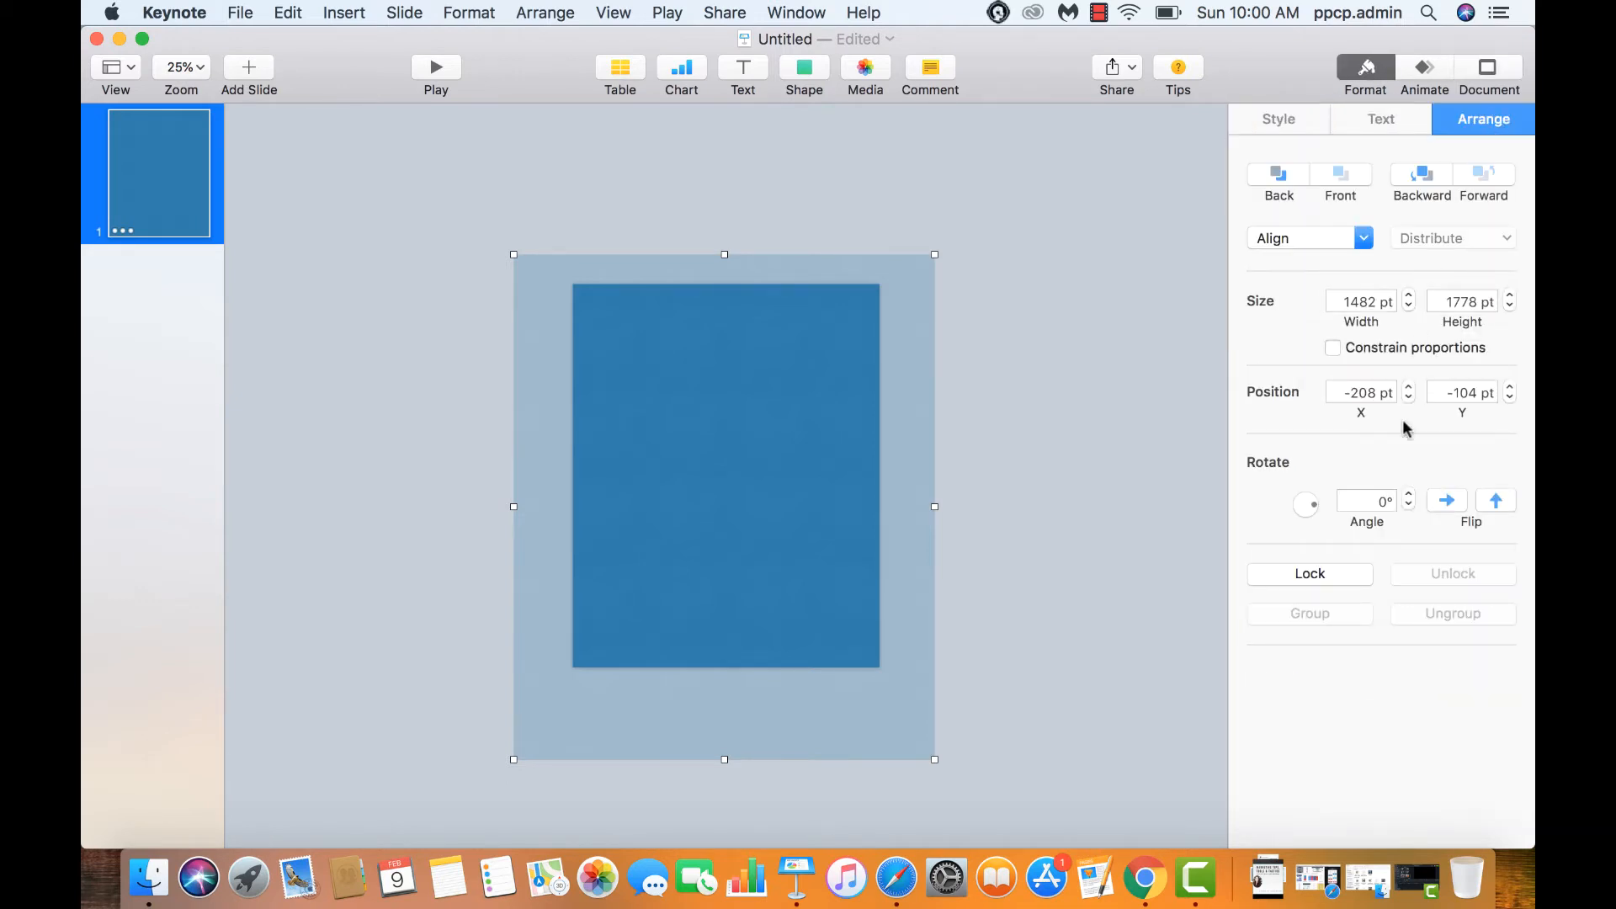
left_click(1278, 174)
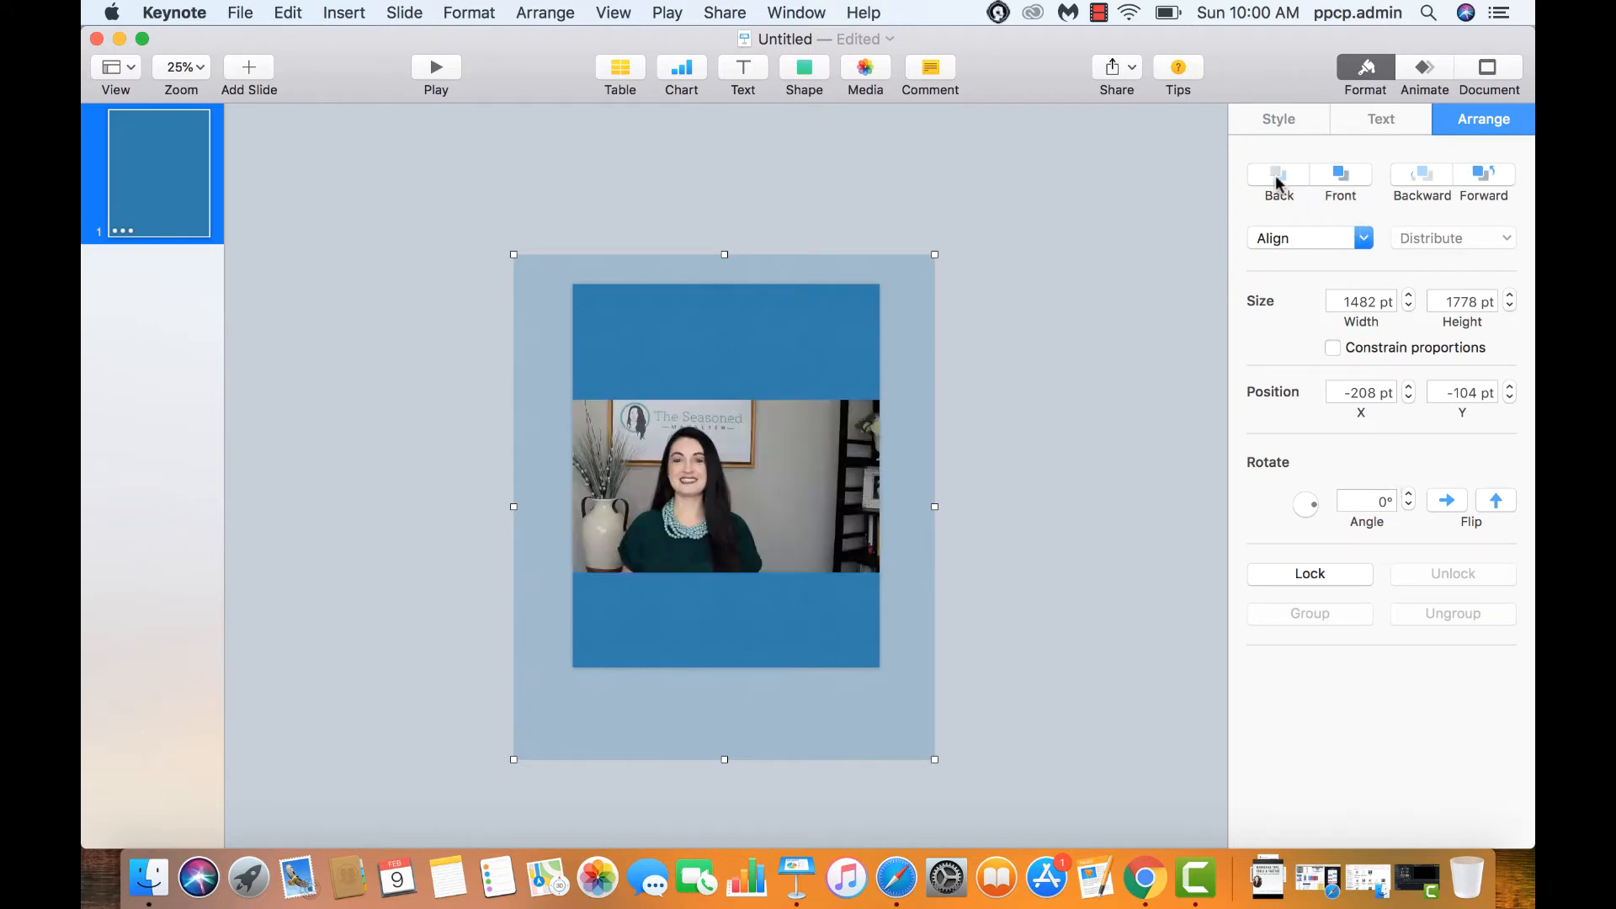
left_click(1083, 325)
Trim the blue background's right, bottom, left and top edges closer to the slide
left_click(916, 518)
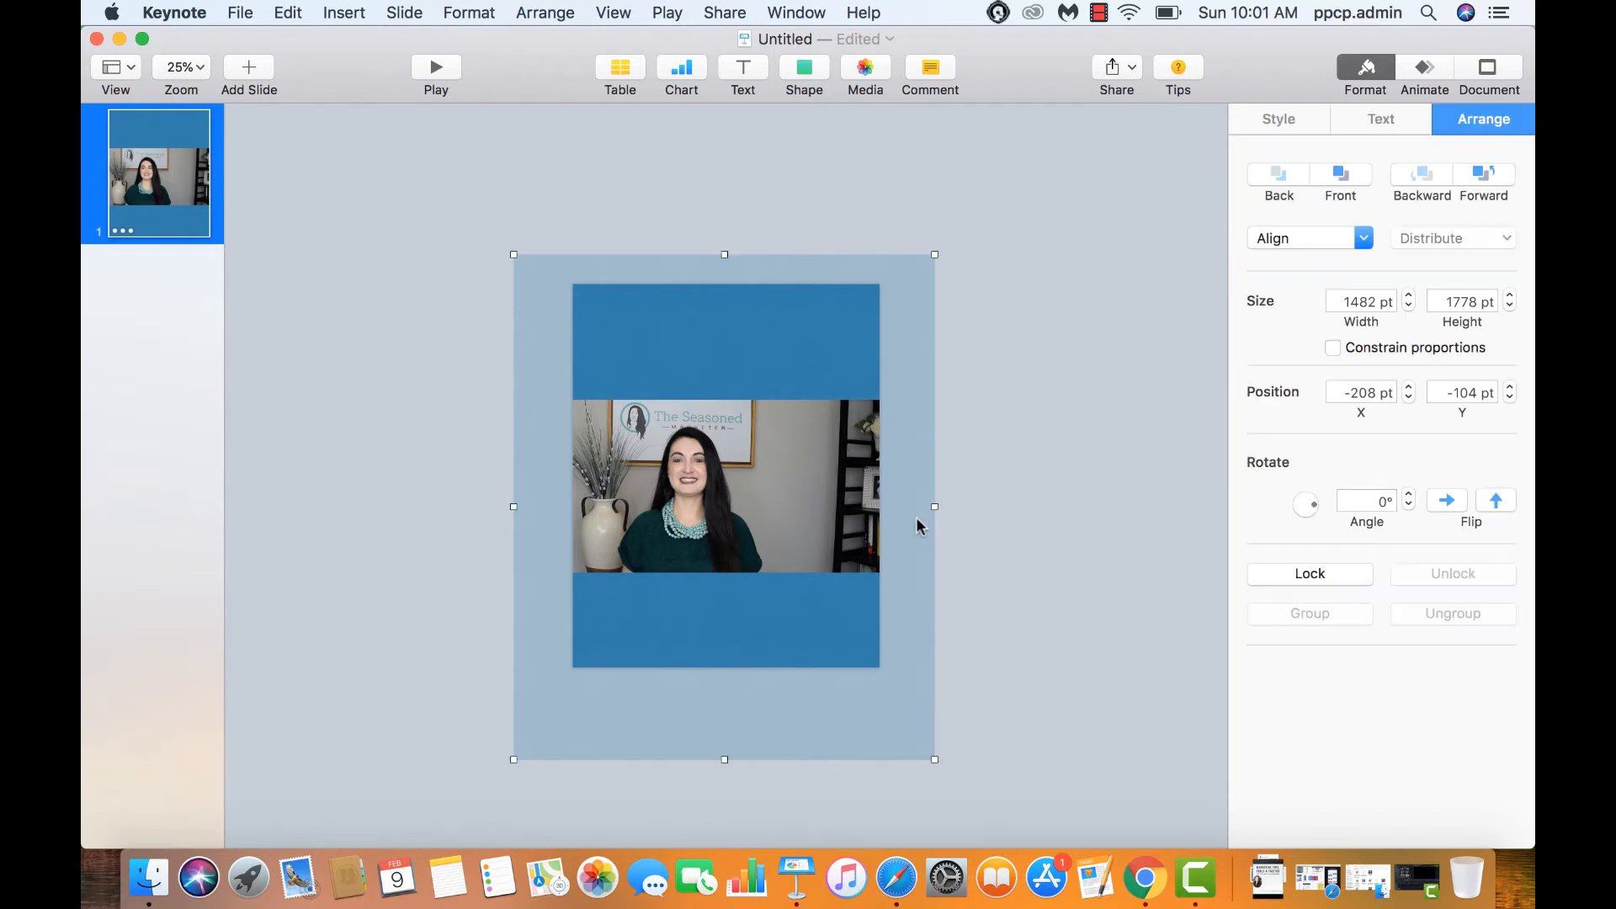
left_click_drag(931, 506, 890, 507)
left_click_drag(702, 757, 702, 683)
left_click_drag(514, 468, 554, 468)
left_click_drag(722, 255, 722, 266)
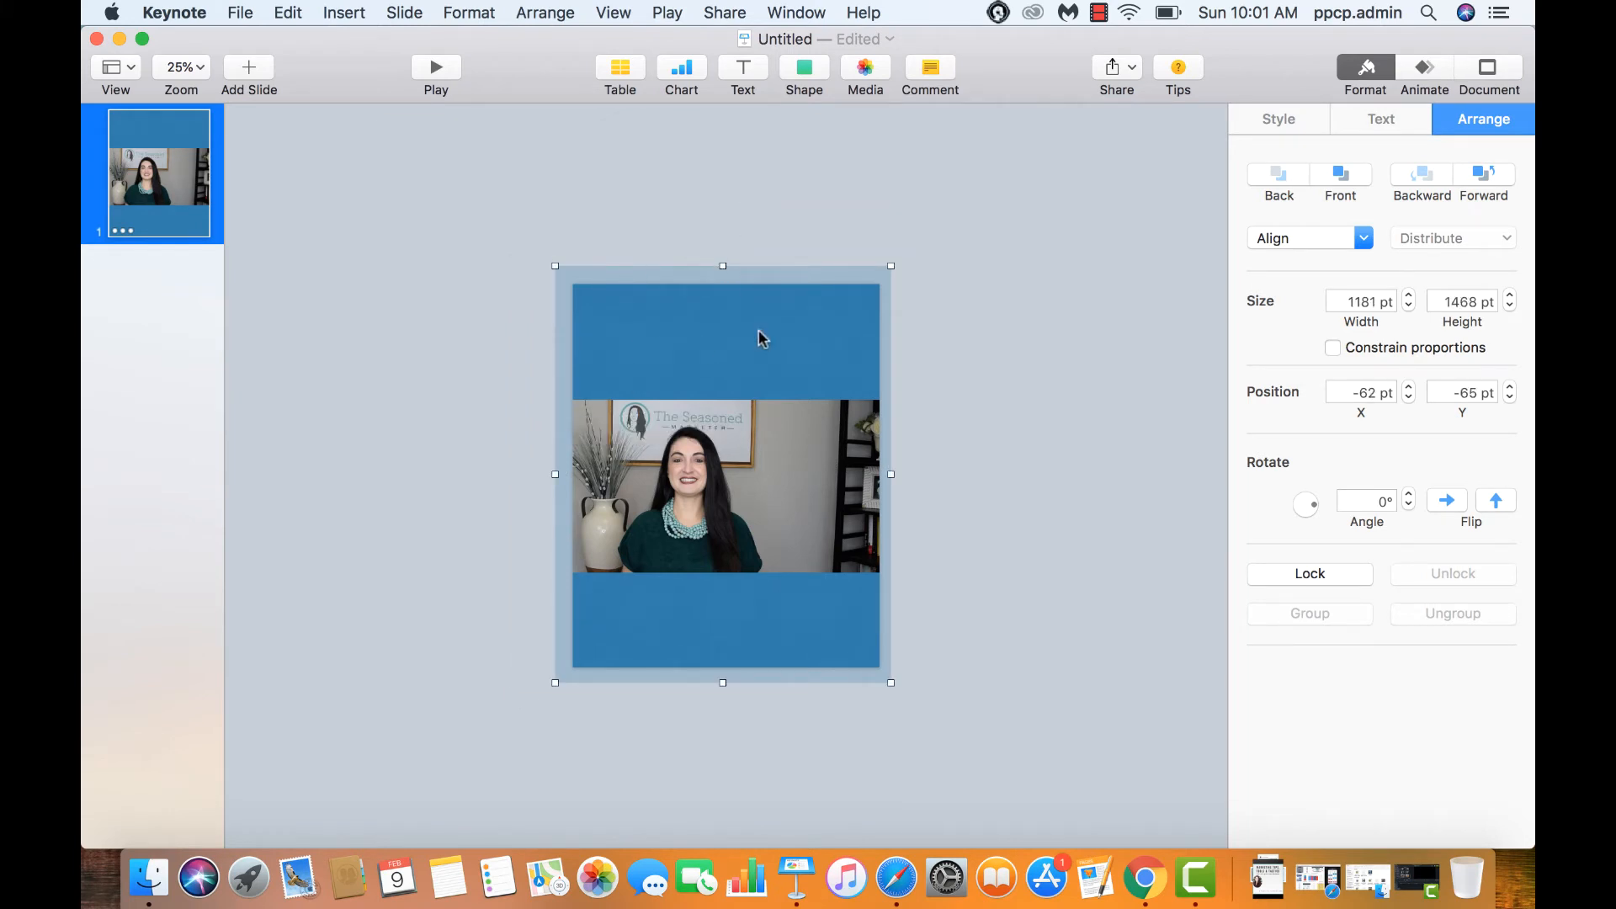
Add a text box and move it into the top blue area
left_click(423, 408)
left_click(743, 67)
left_click_drag(734, 475, 650, 355)
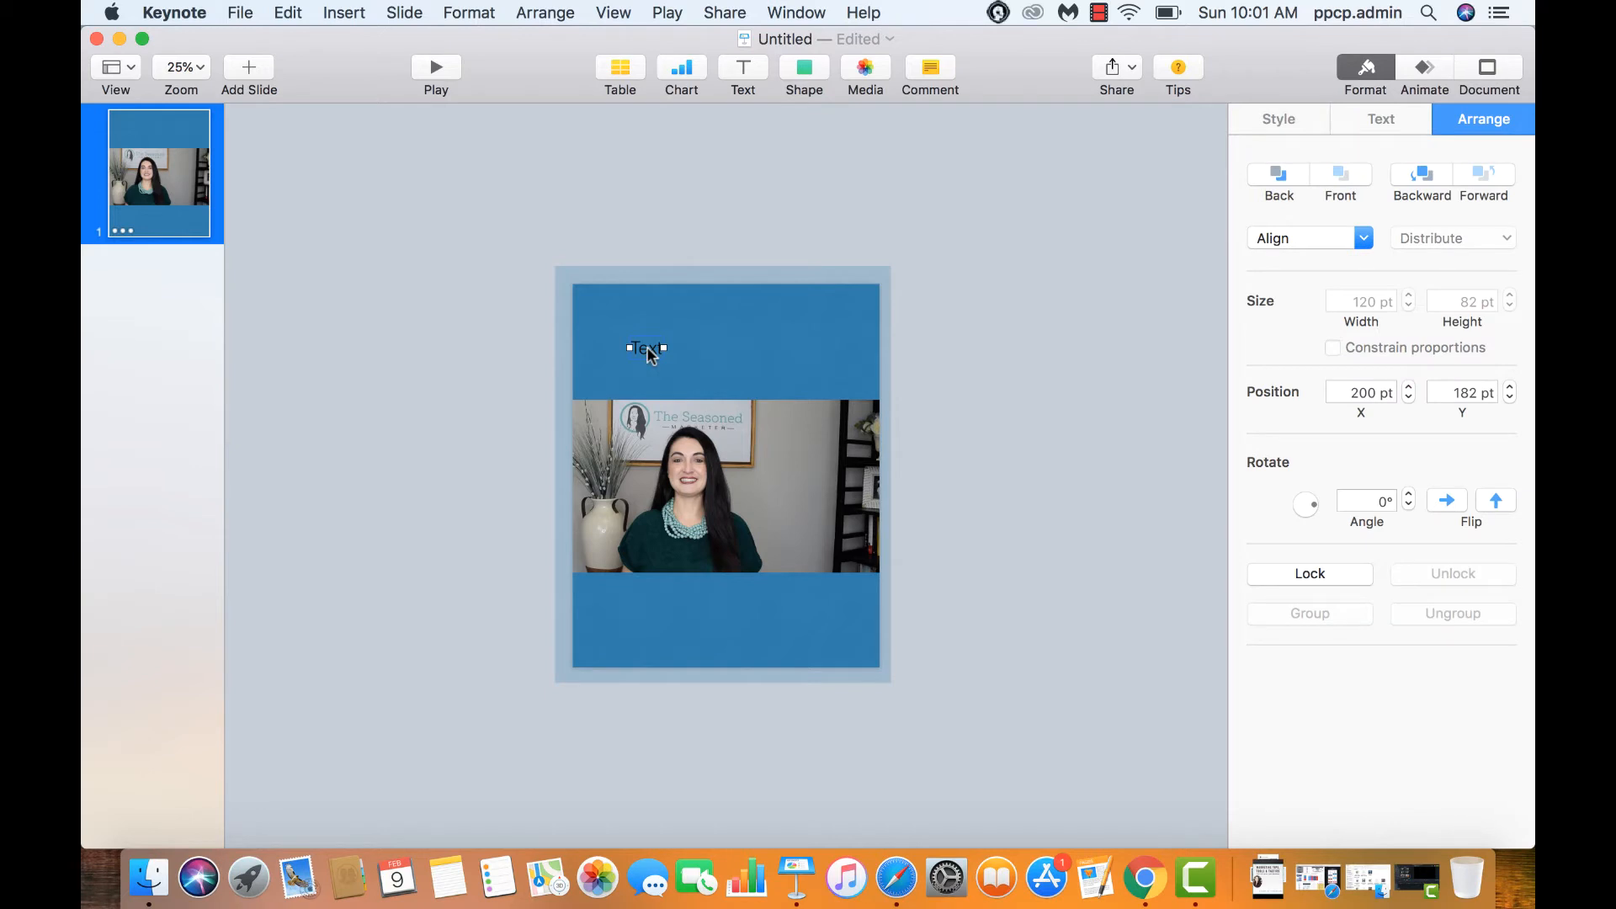
Type 'Watch my new tutorial!' and style it white, Have Heart One, 150 pt
double_click(650, 353)
type("Wat")
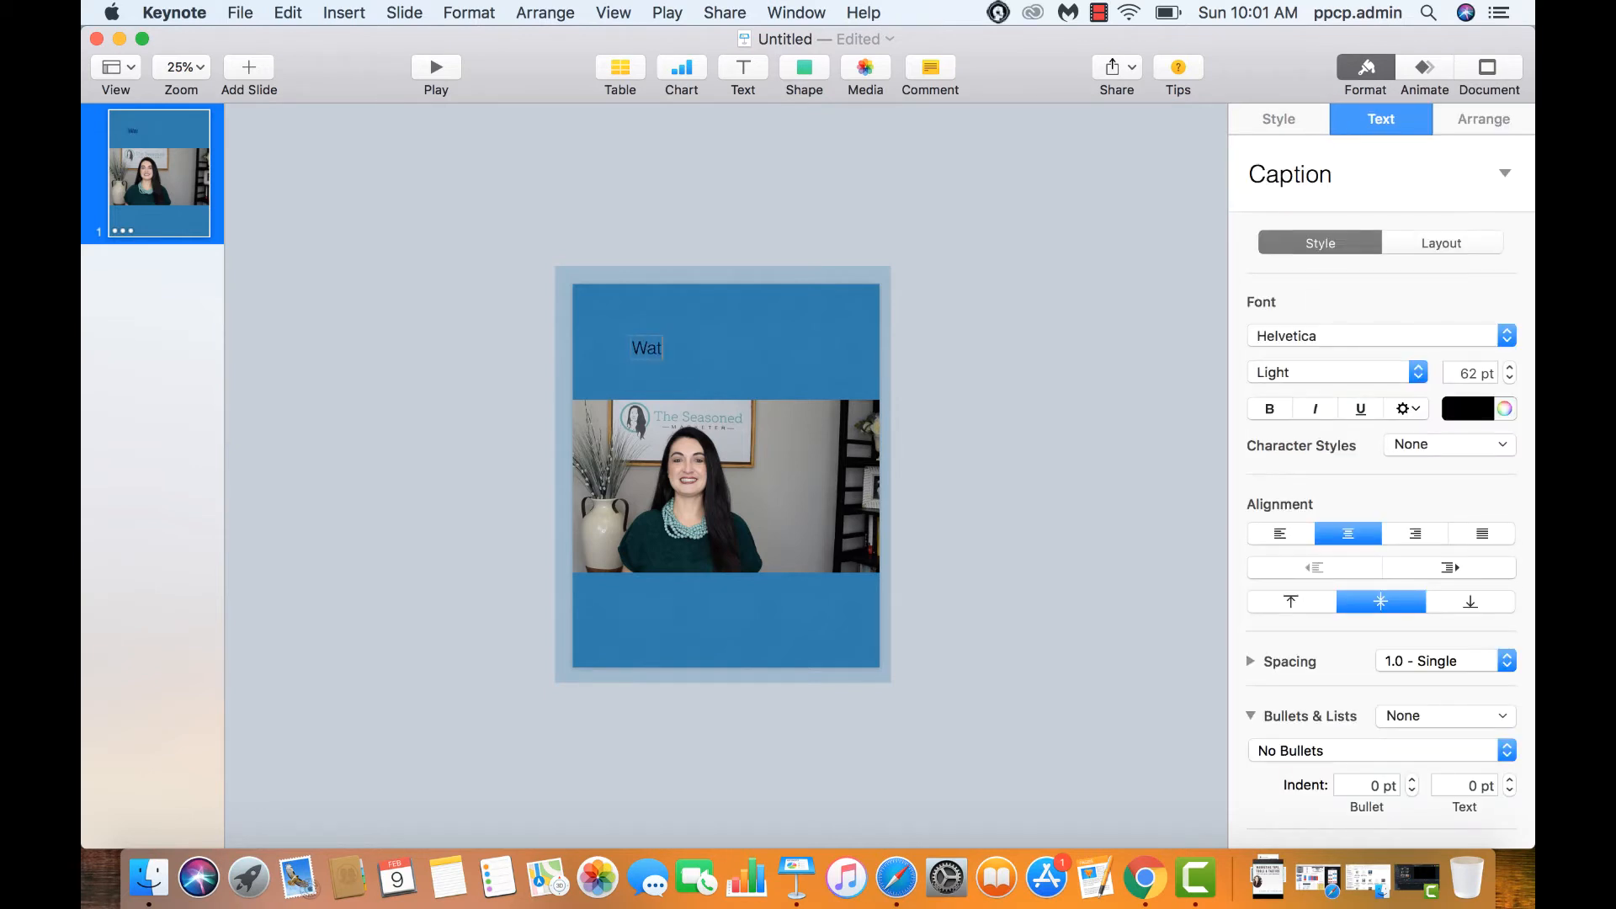
type("ch my new tutorial!")
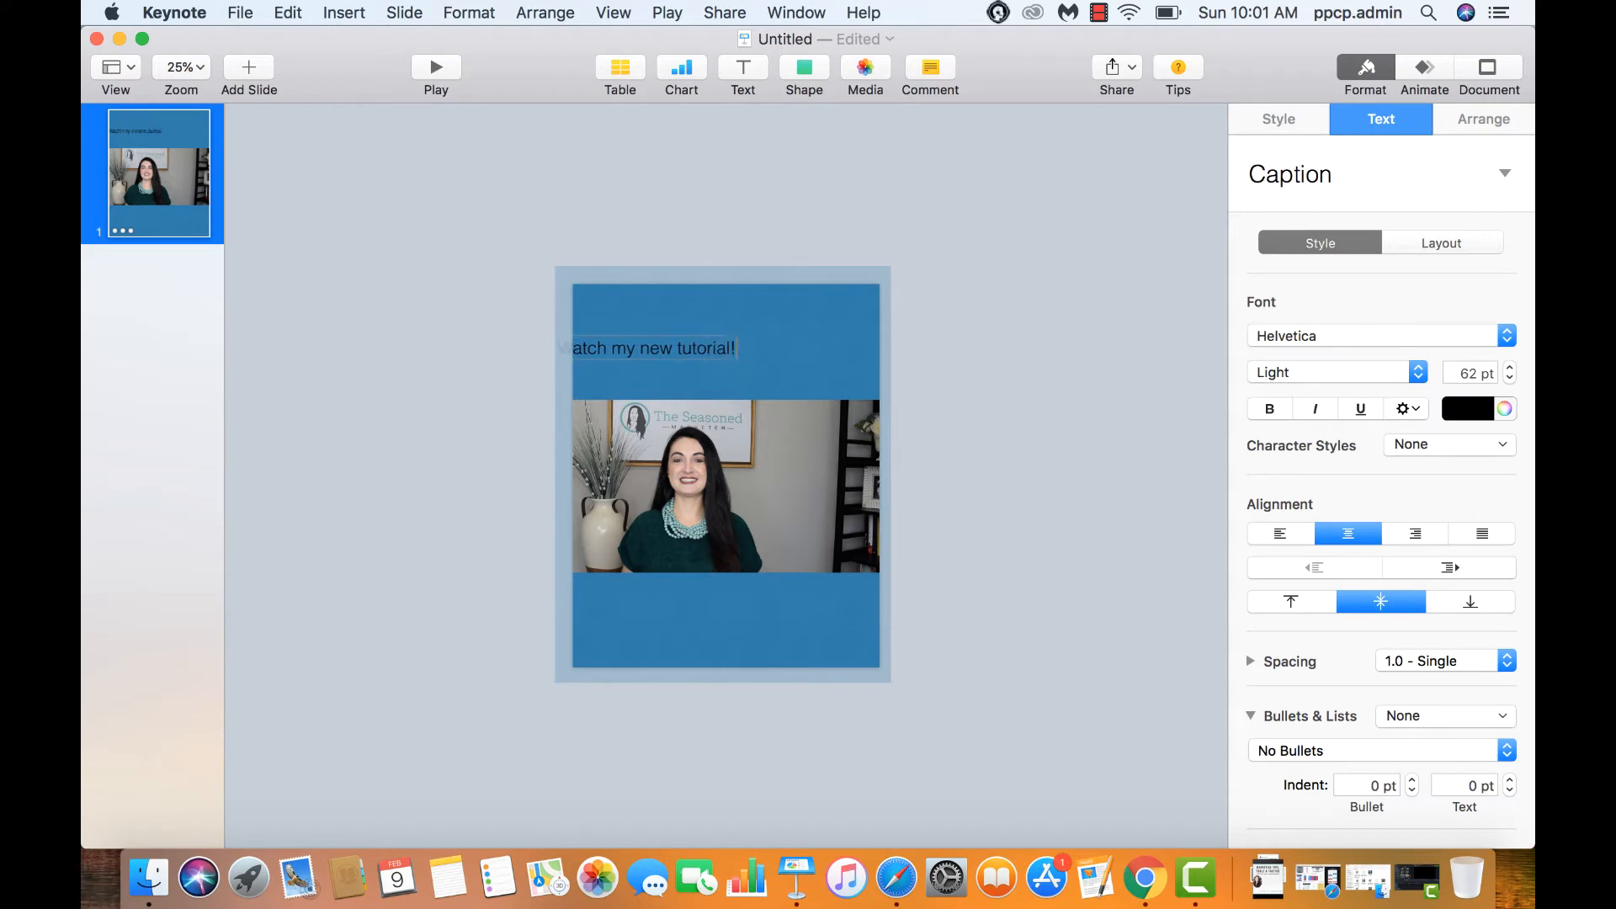
key("super+a")
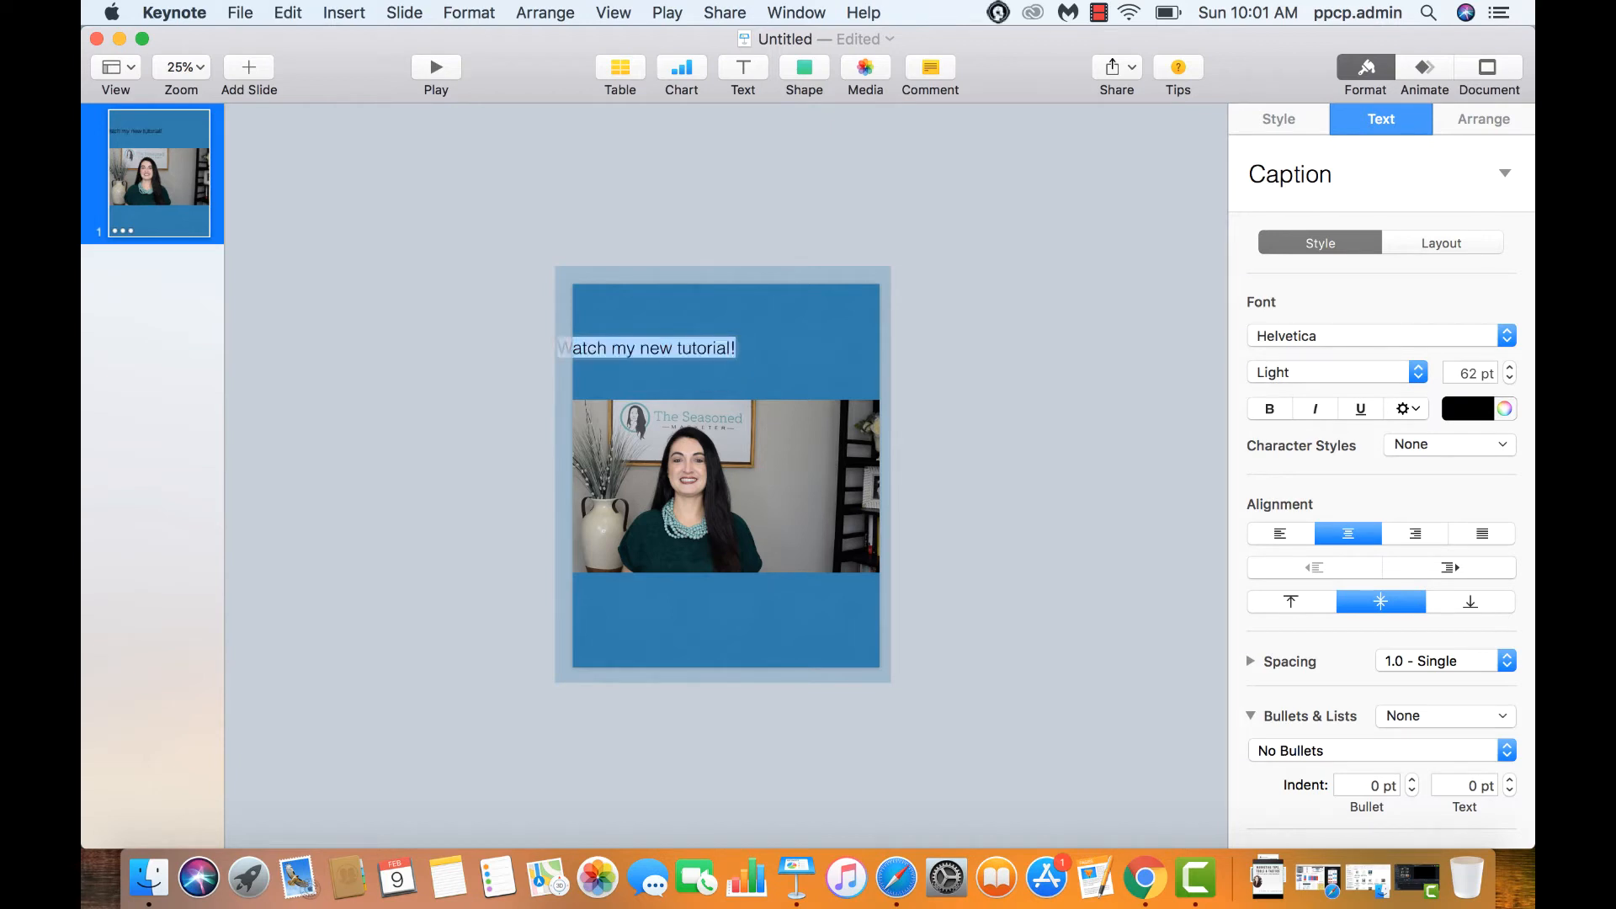
left_click(1482, 408)
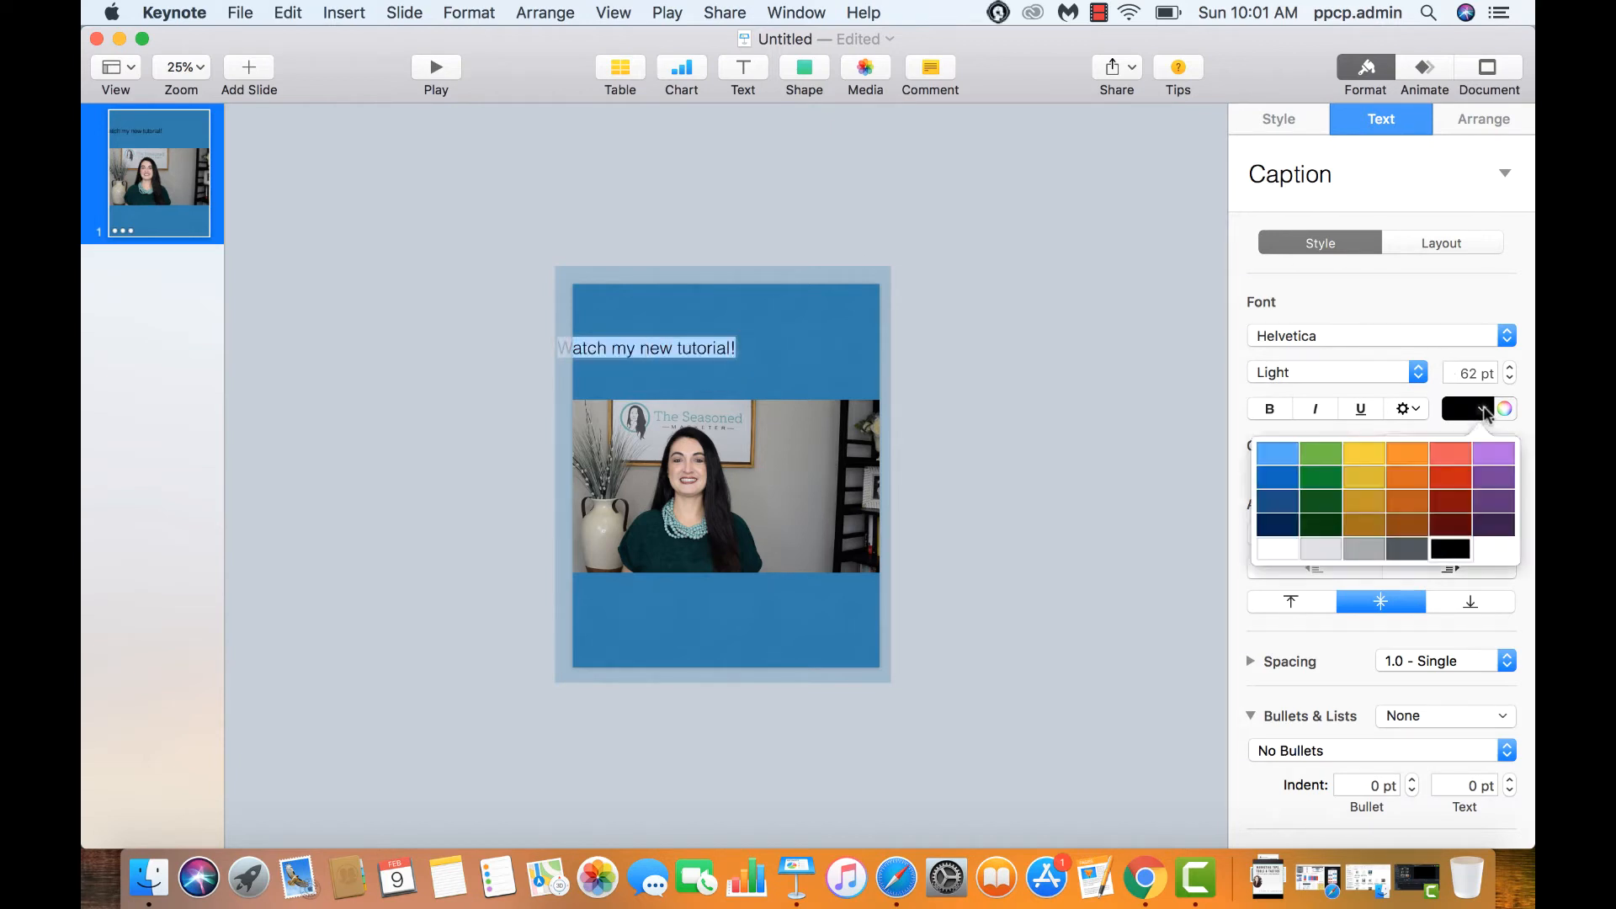
left_click(1274, 549)
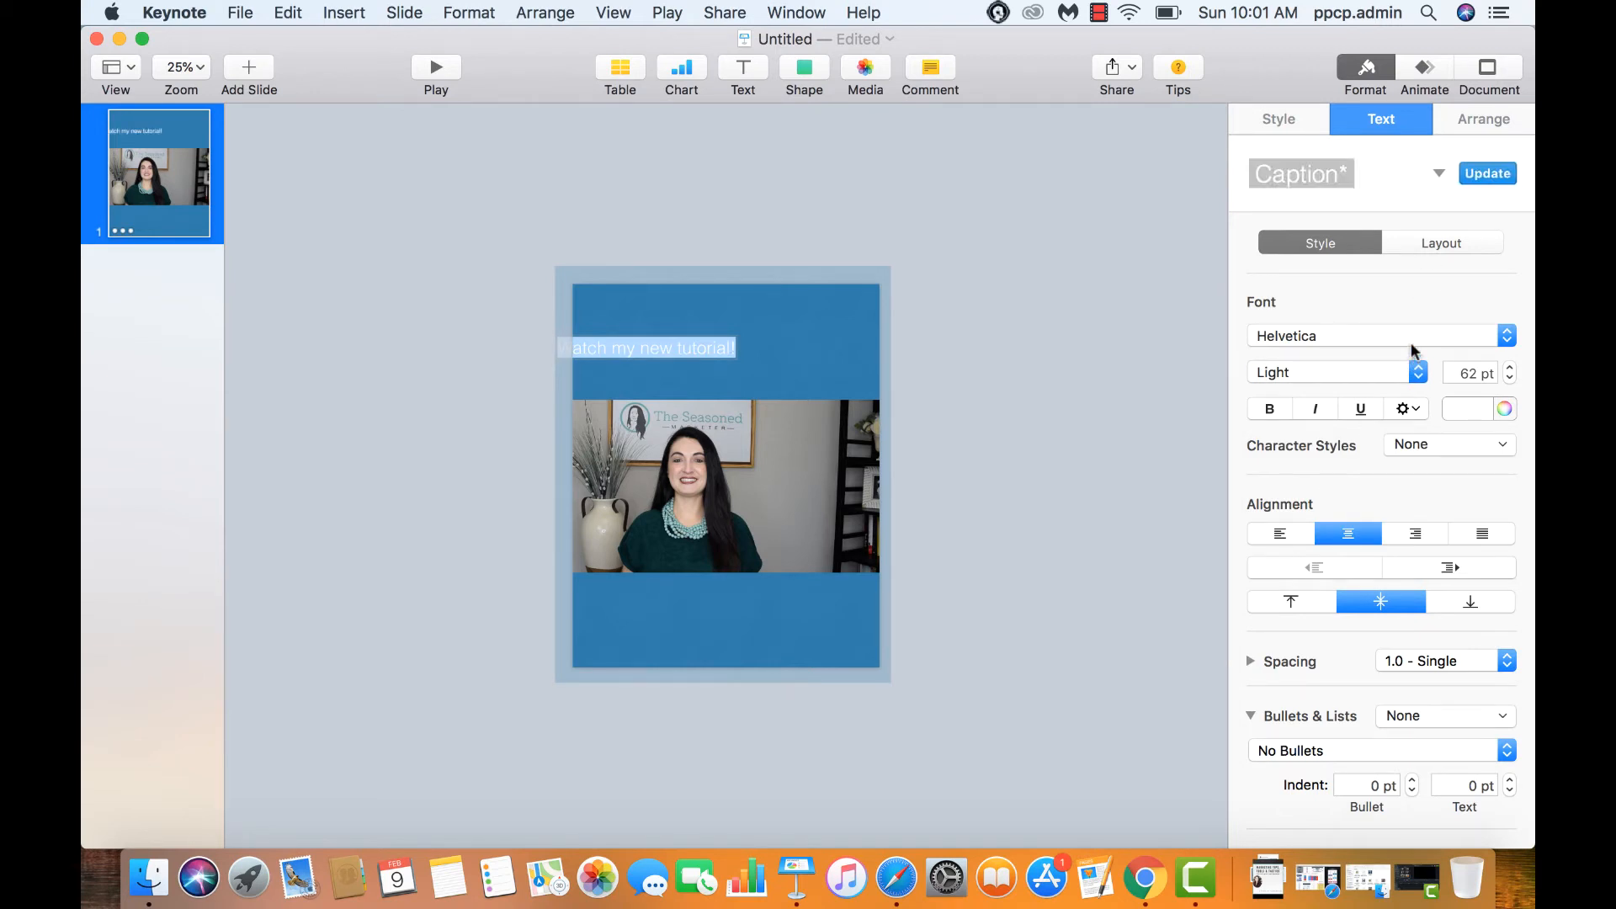
left_click(1411, 336)
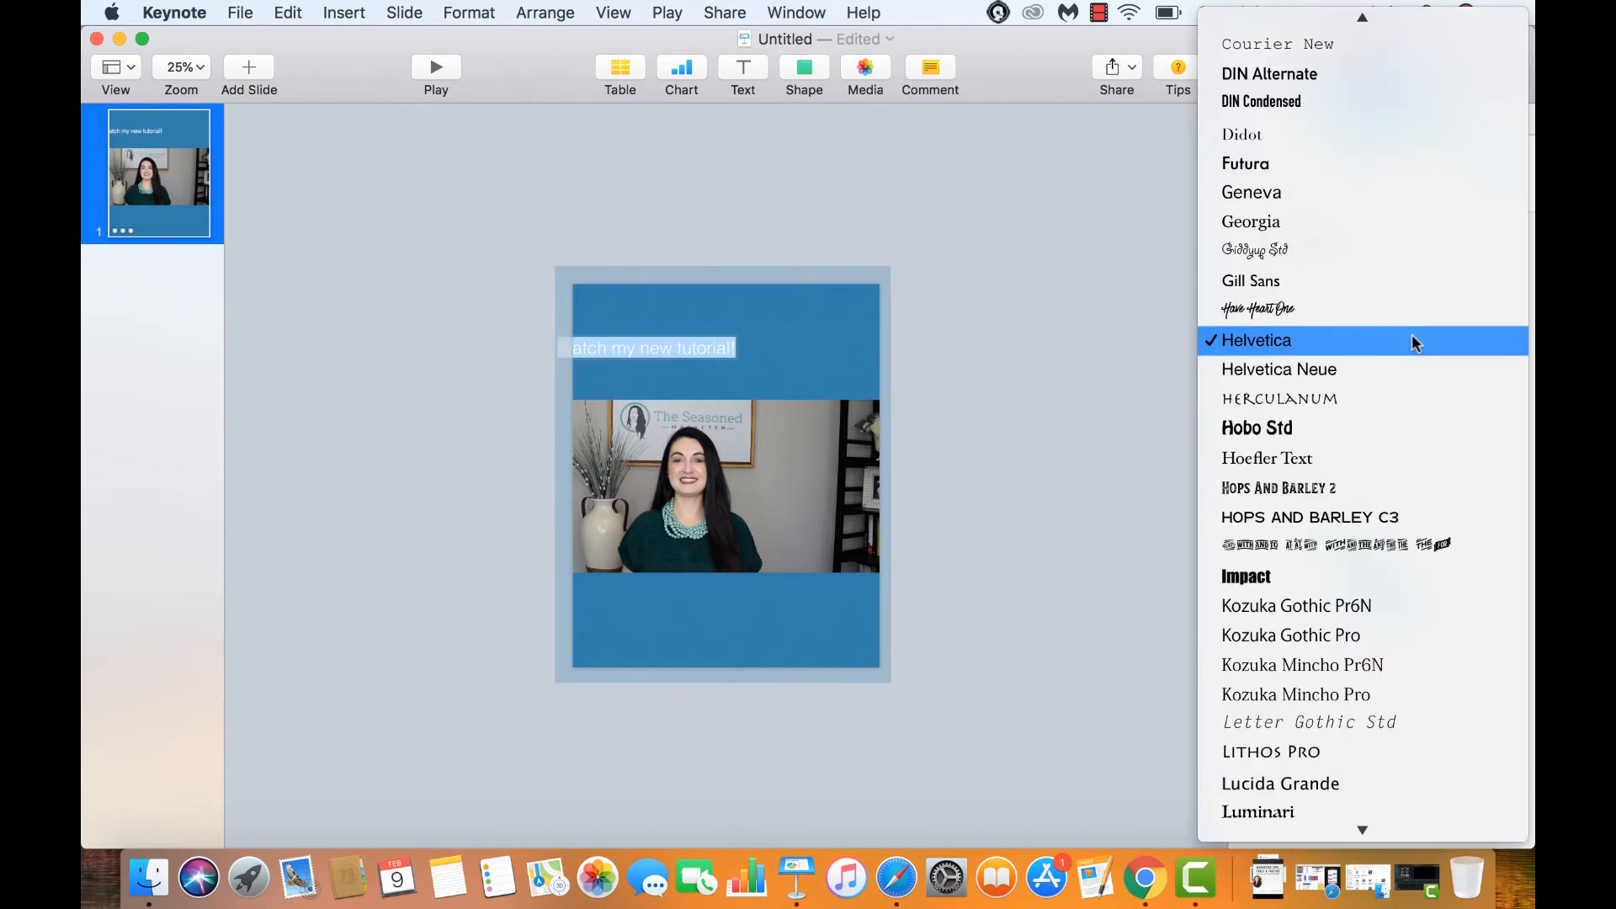
left_click(1352, 309)
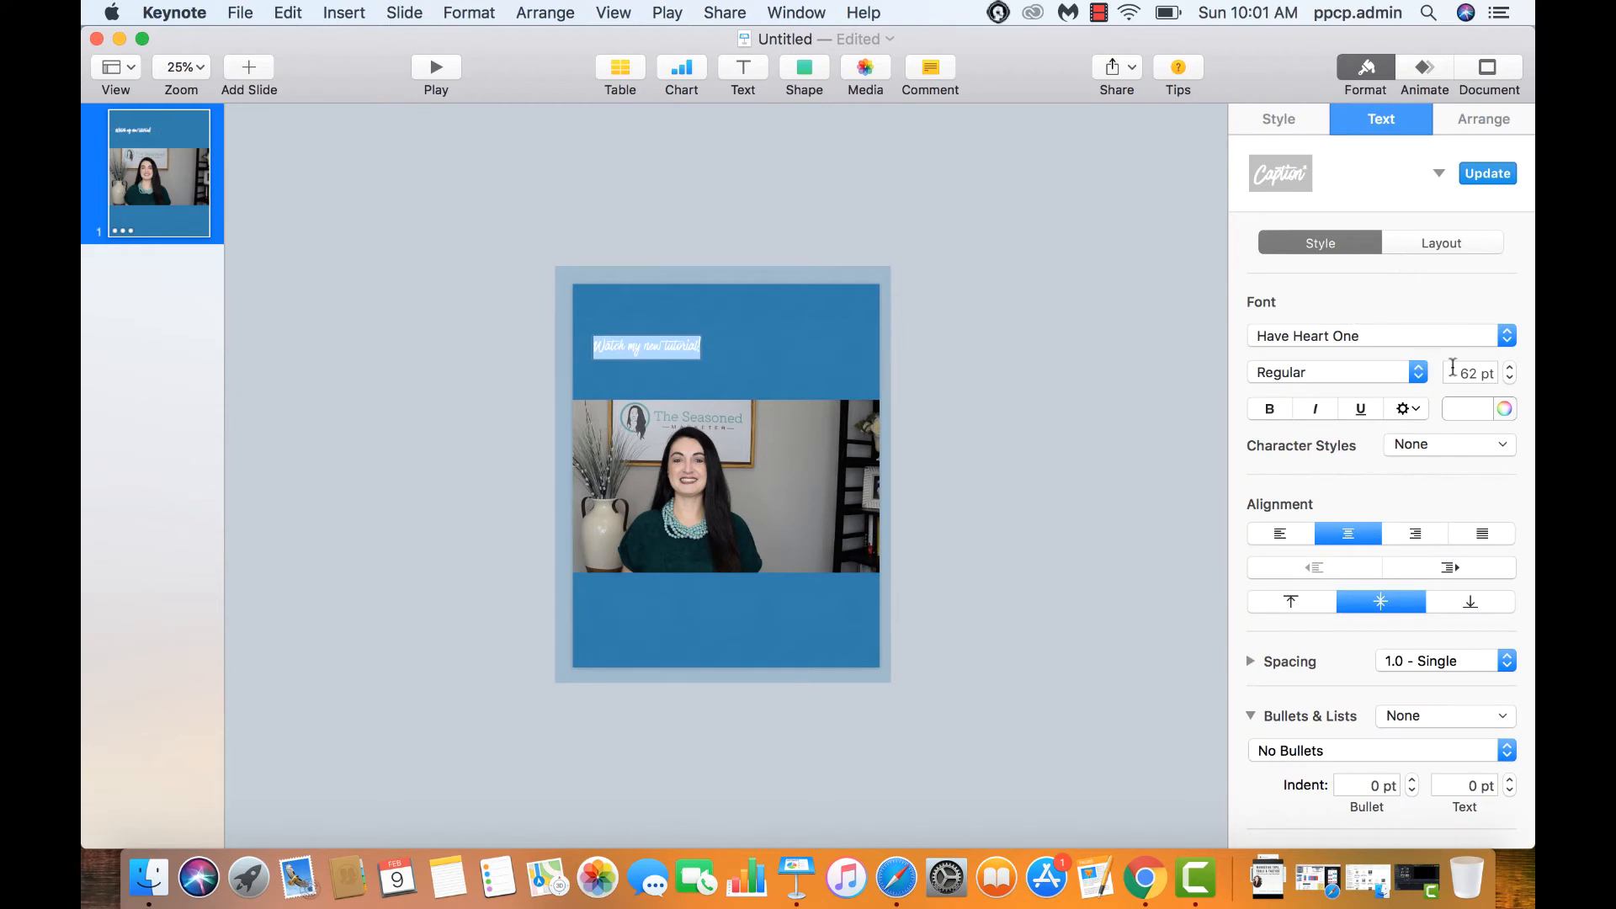
left_click(1456, 374)
type("150")
key("Return")
Centre the heading above the video and add another text box
left_click(1084, 340)
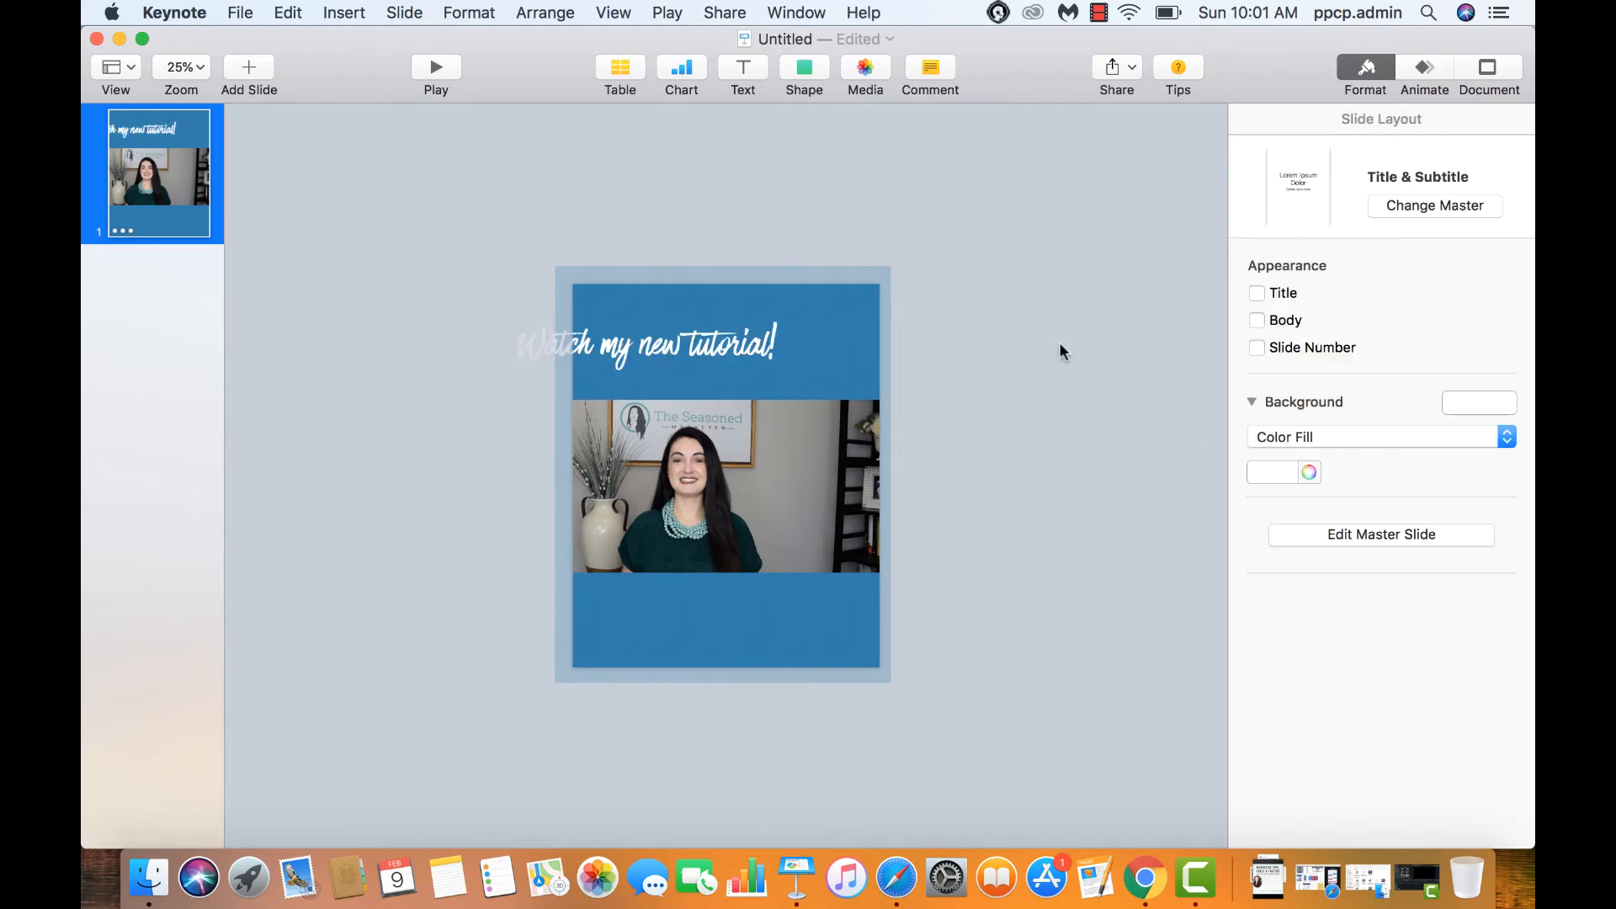
left_click_drag(717, 325, 797, 335)
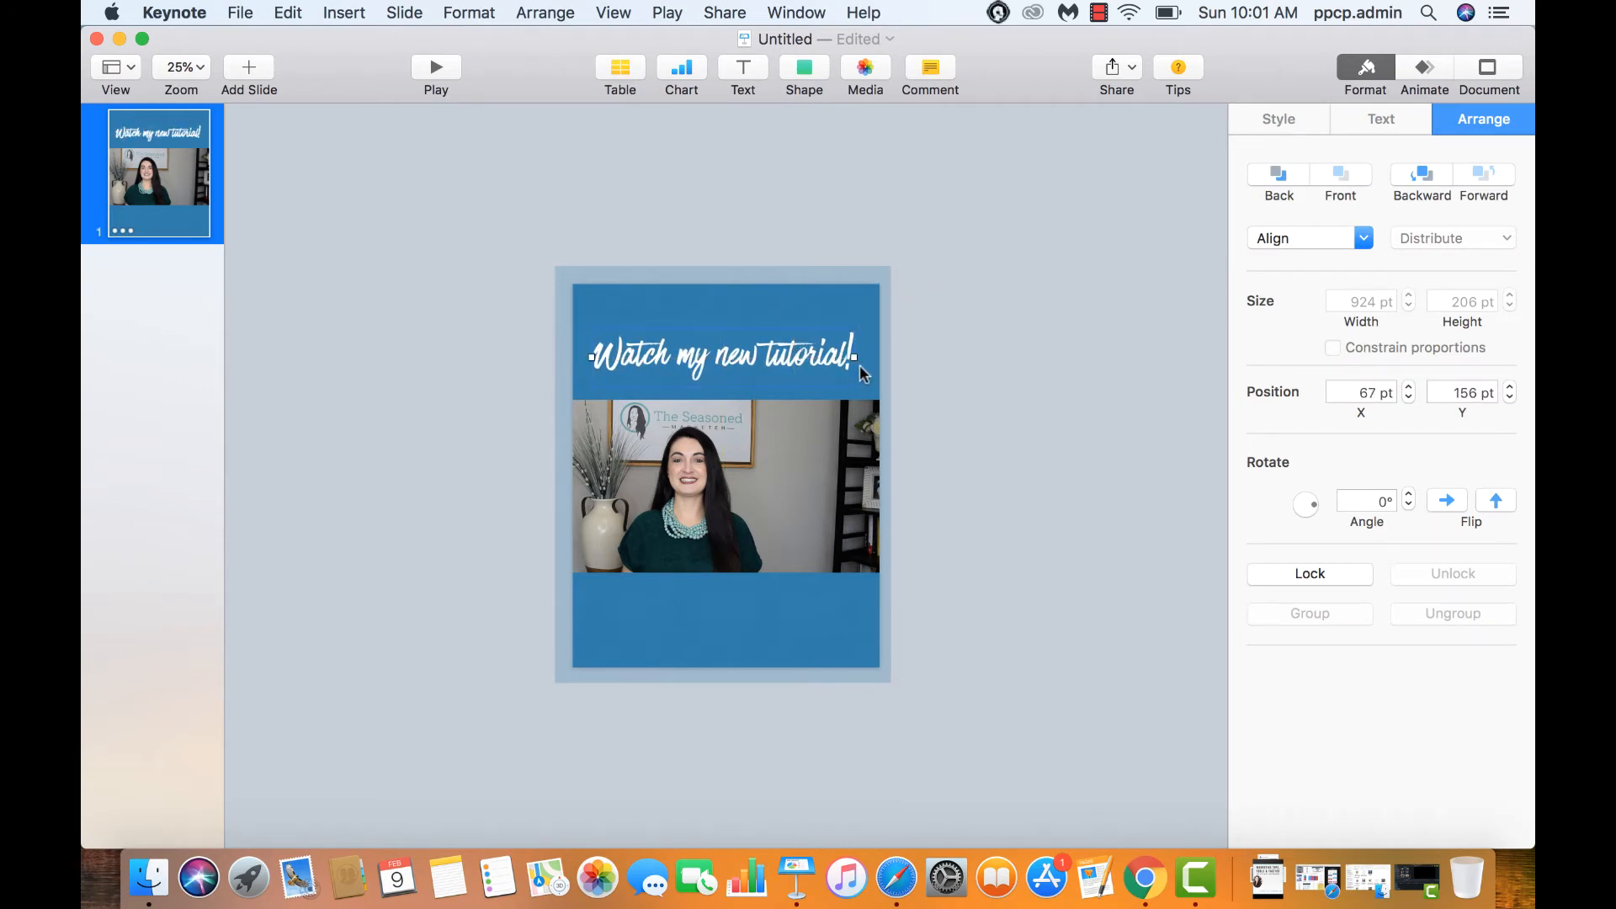
left_click(977, 516)
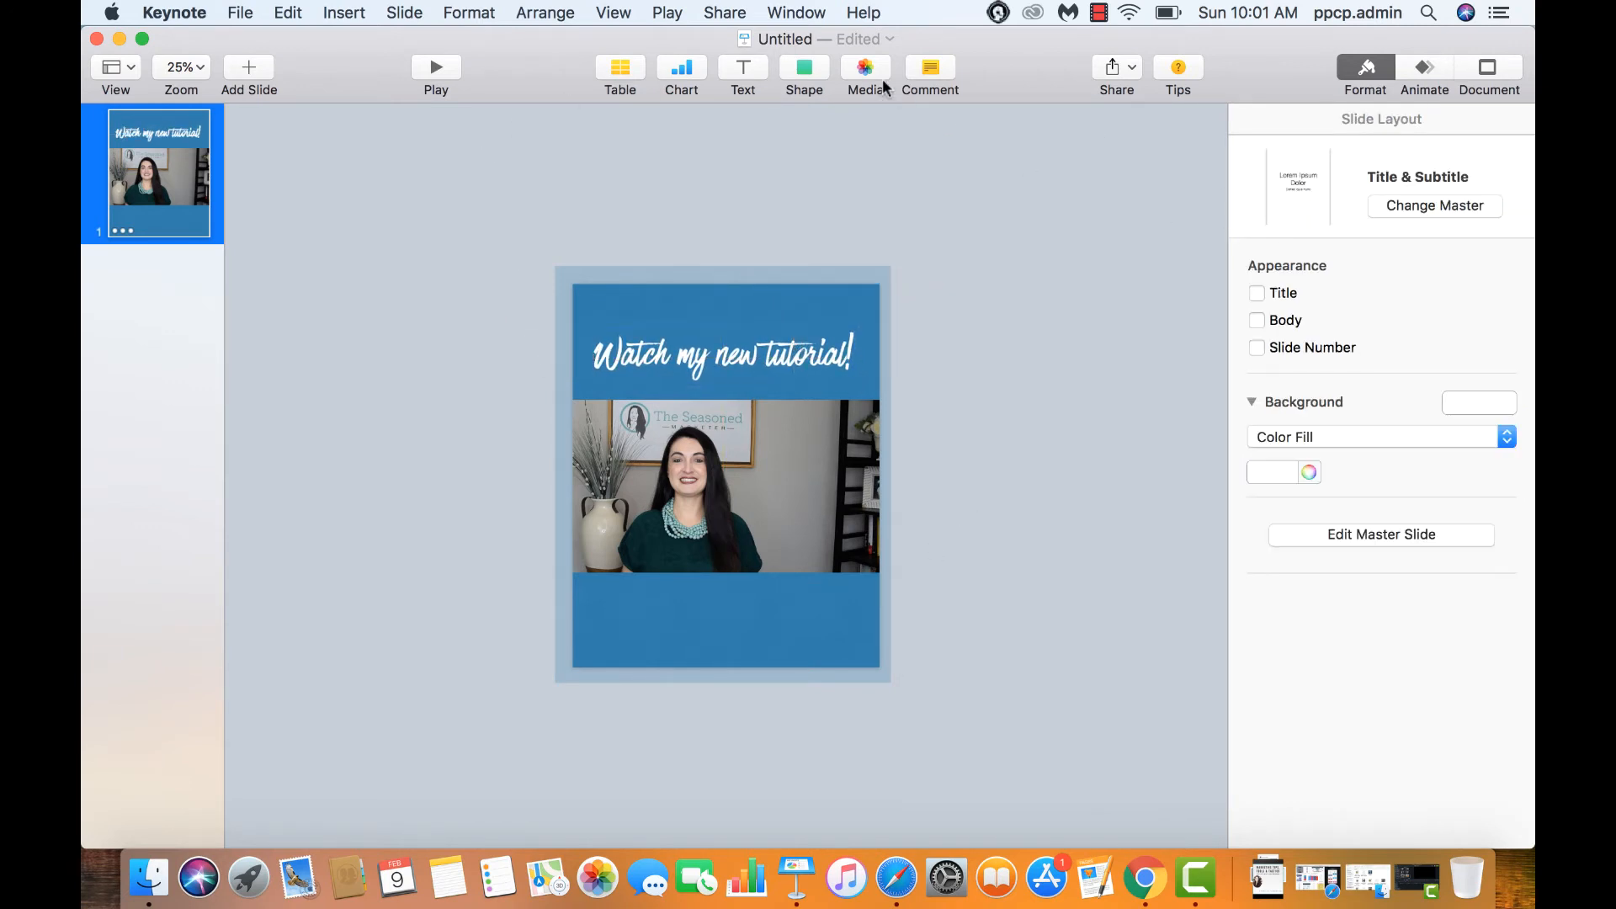
left_click(742, 69)
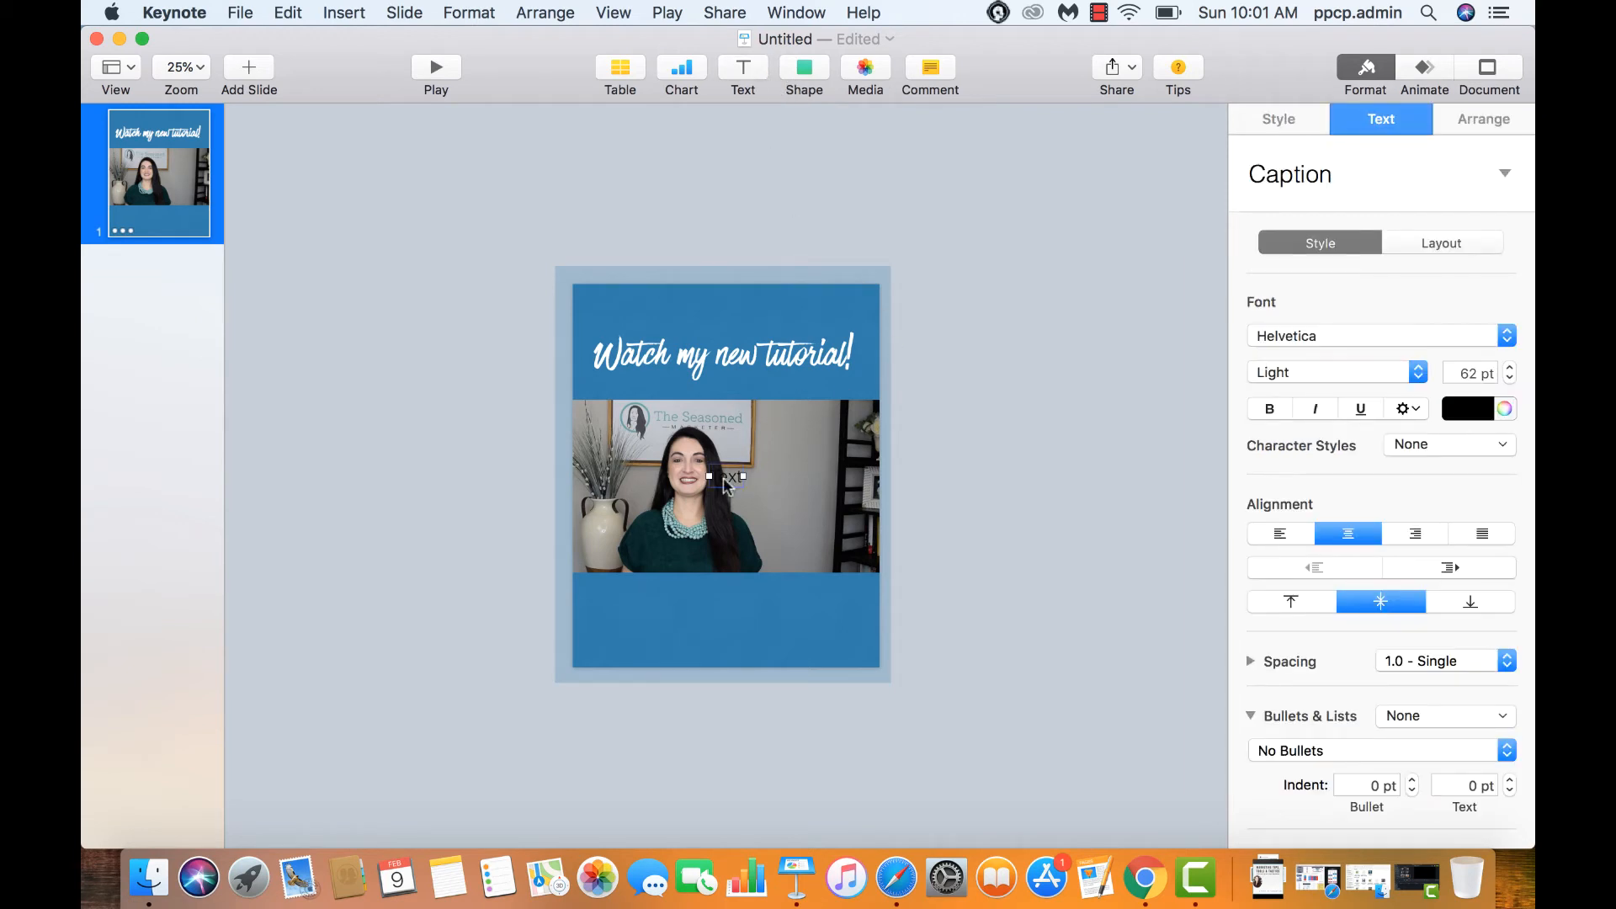